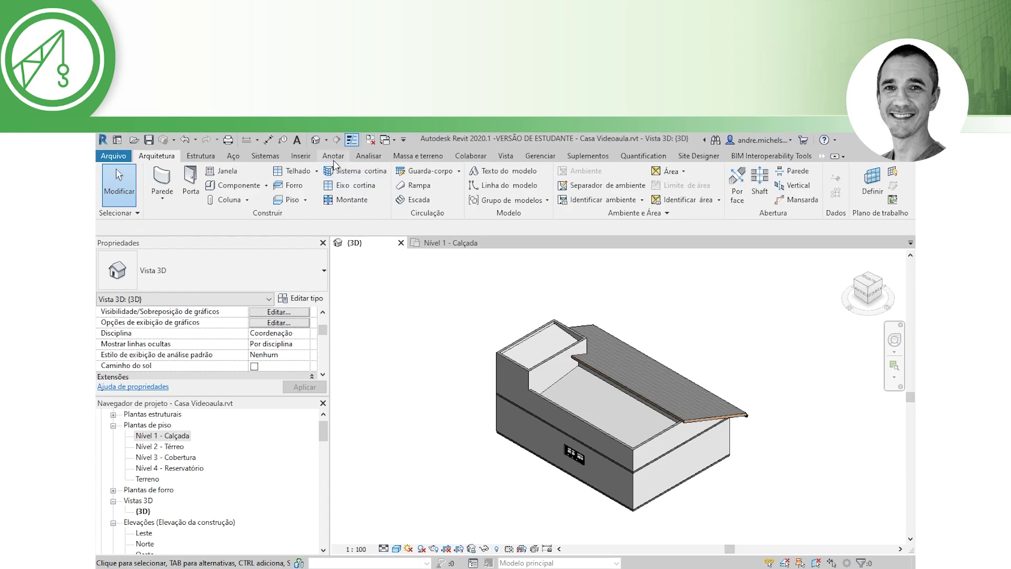
Switch the ribbon to Inserir to show the link and import tools
left_click(301, 156)
Import TERRENO 01 - EXPORT.dwg in black and white, metres, Auto - Centro para Centro, on Nível 1 - Calçada
left_click(529, 196)
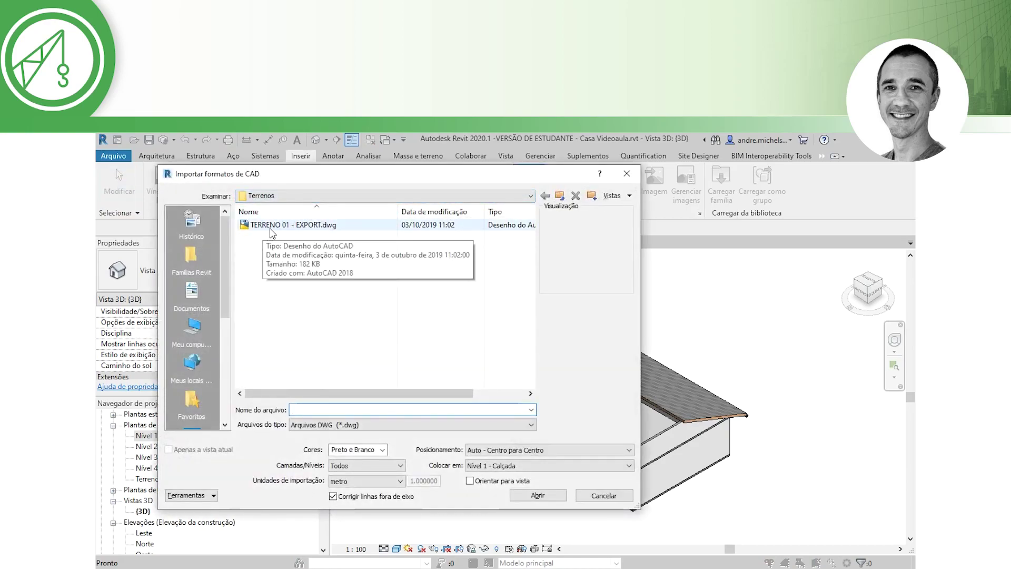
left_click(322, 225)
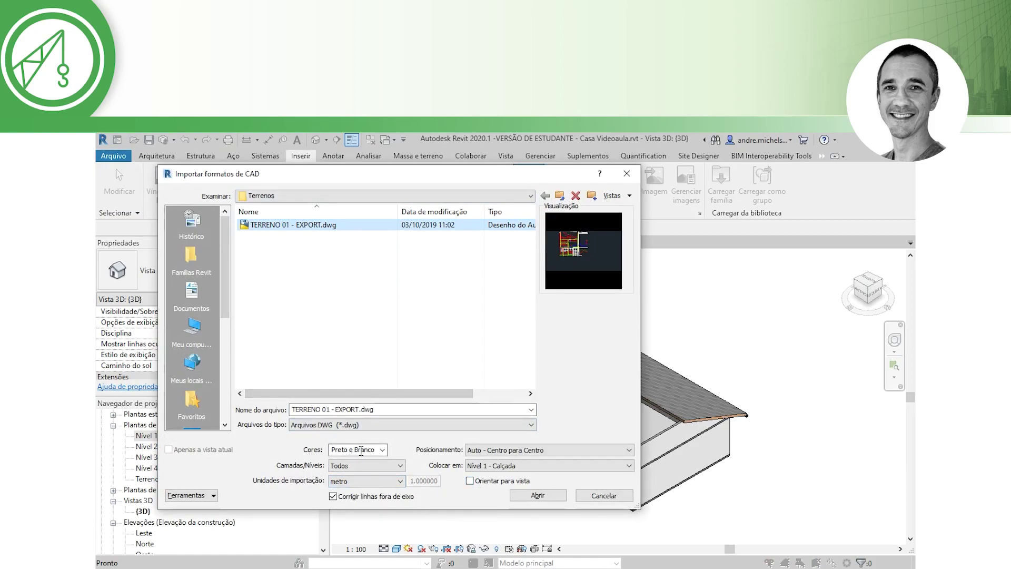
left_click(380, 451)
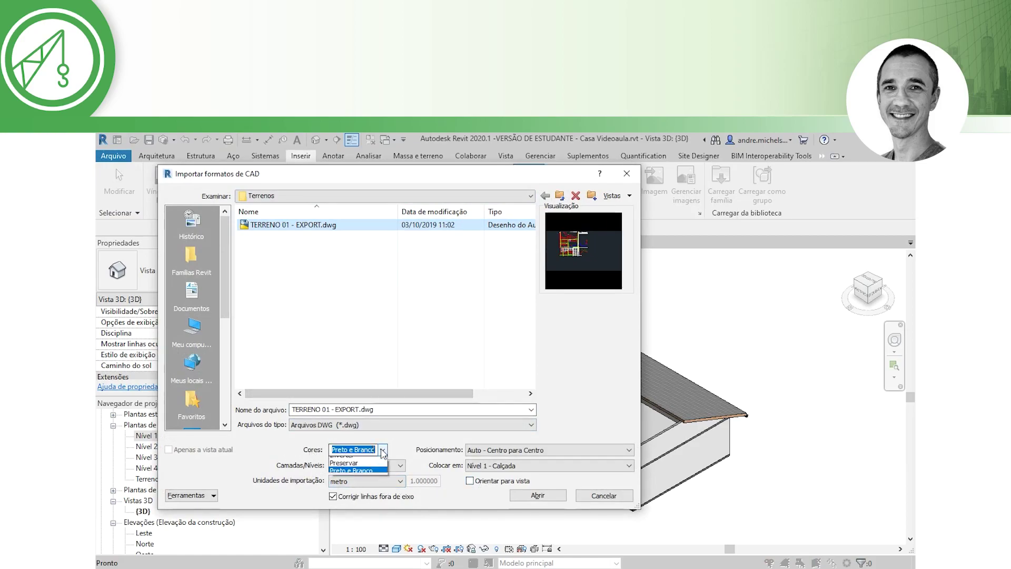
left_click(352, 477)
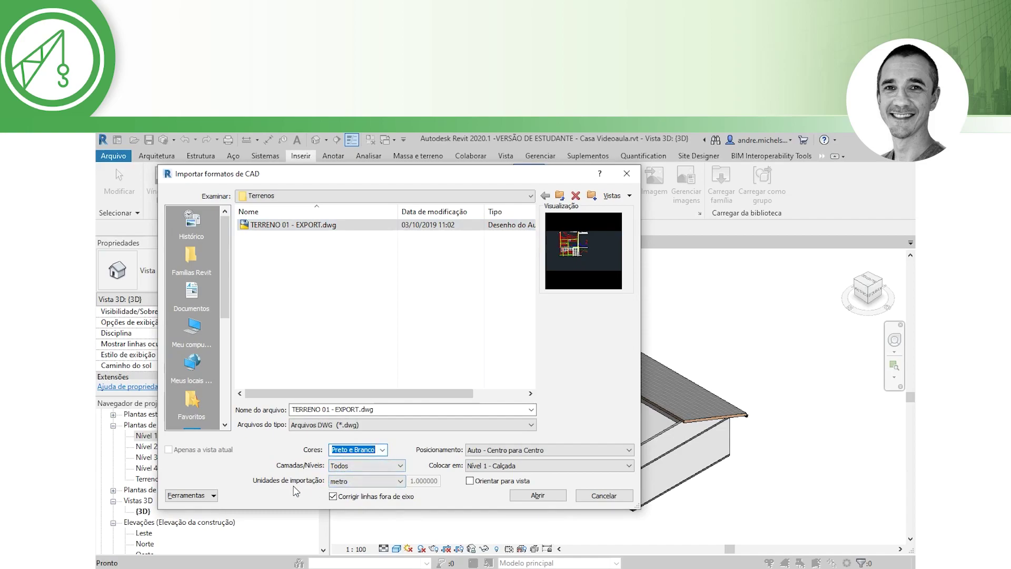
left_click(348, 481)
left_click(341, 516)
left_click(508, 451)
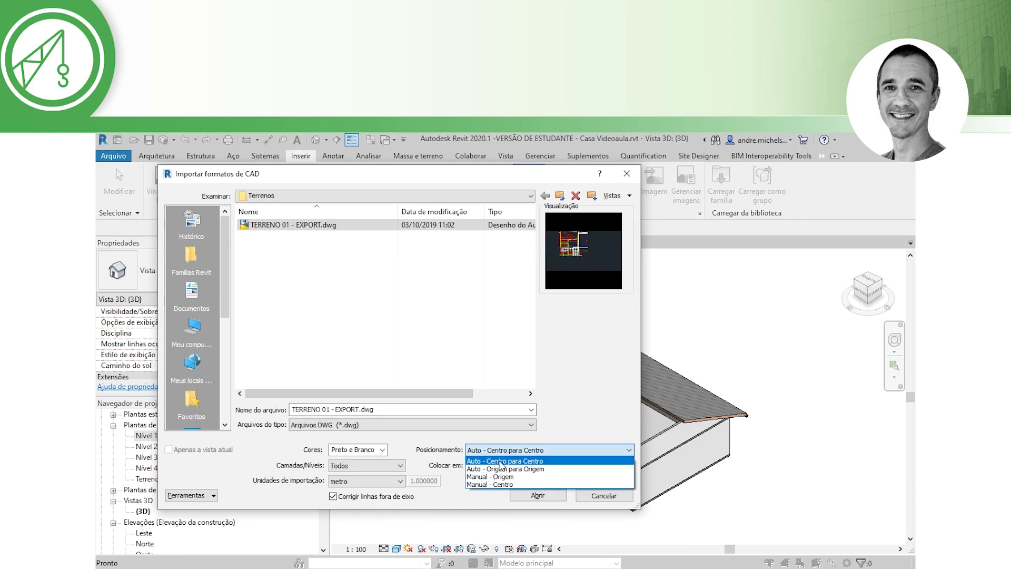
left_click(585, 436)
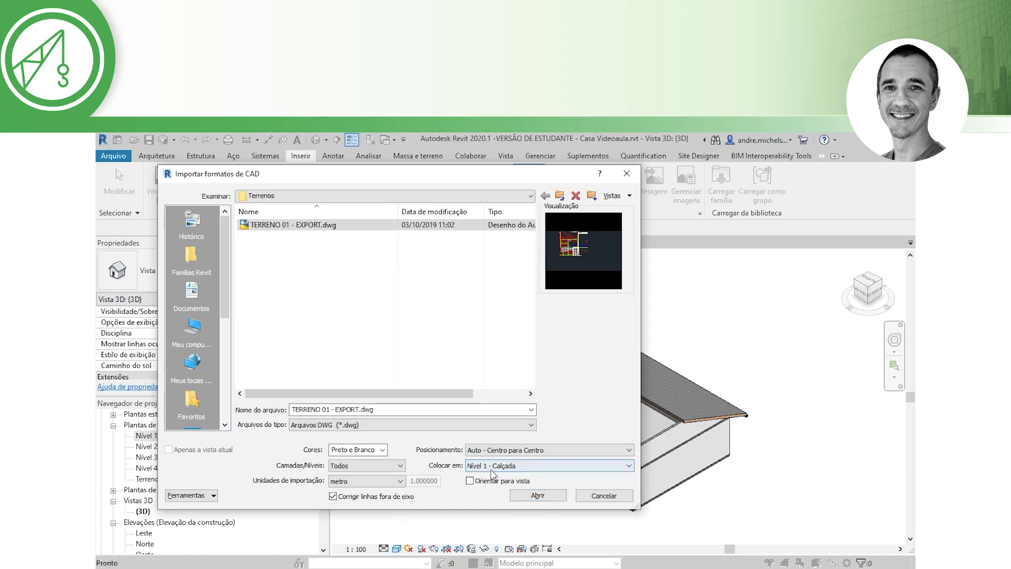
left_click(525, 496)
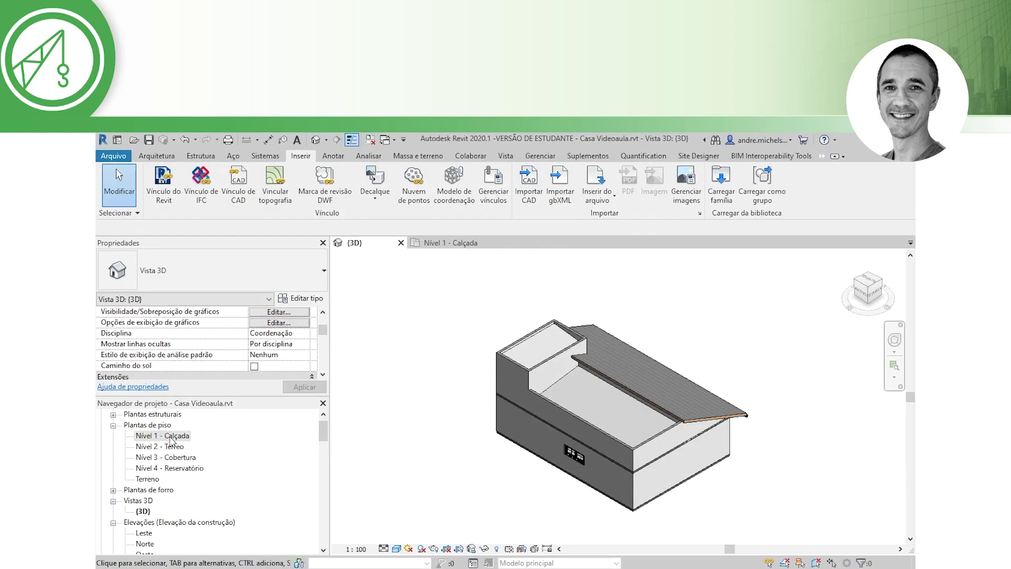
Open the Nível 1 - Calçada floor plan and zoom out and back in around the house
left_click(170, 438)
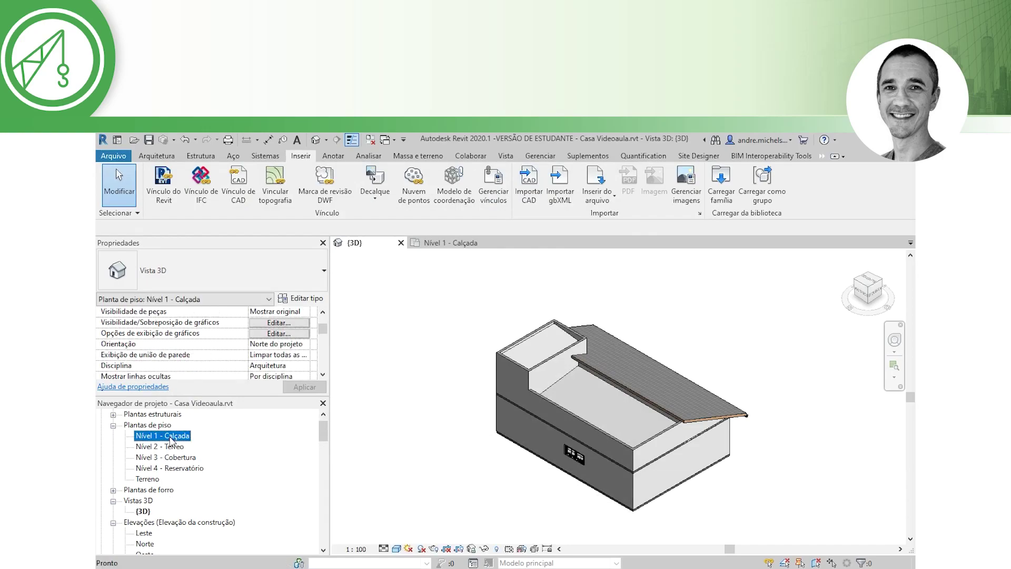
left_click(439, 242)
scroll(574, 480, "down", 2)
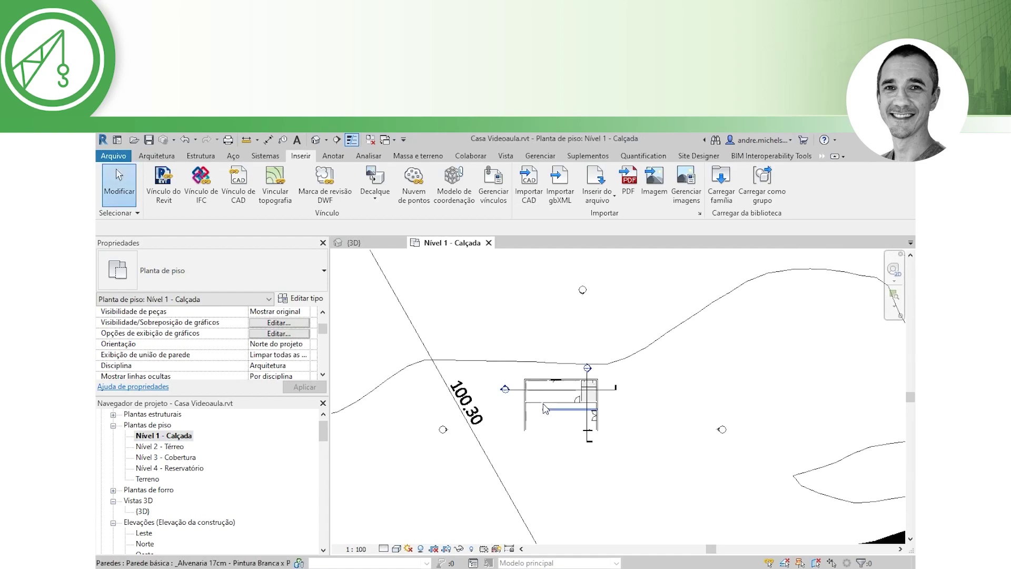
scroll(572, 481, "down", 2)
scroll(571, 483, "down", 2)
scroll(570, 484, "down", 1)
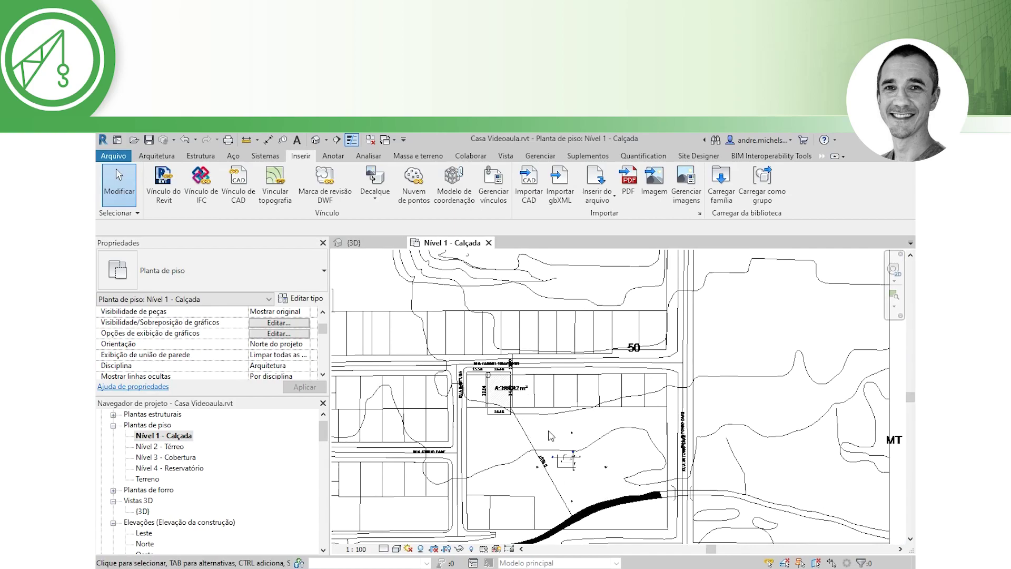
scroll(551, 437, "up", 1)
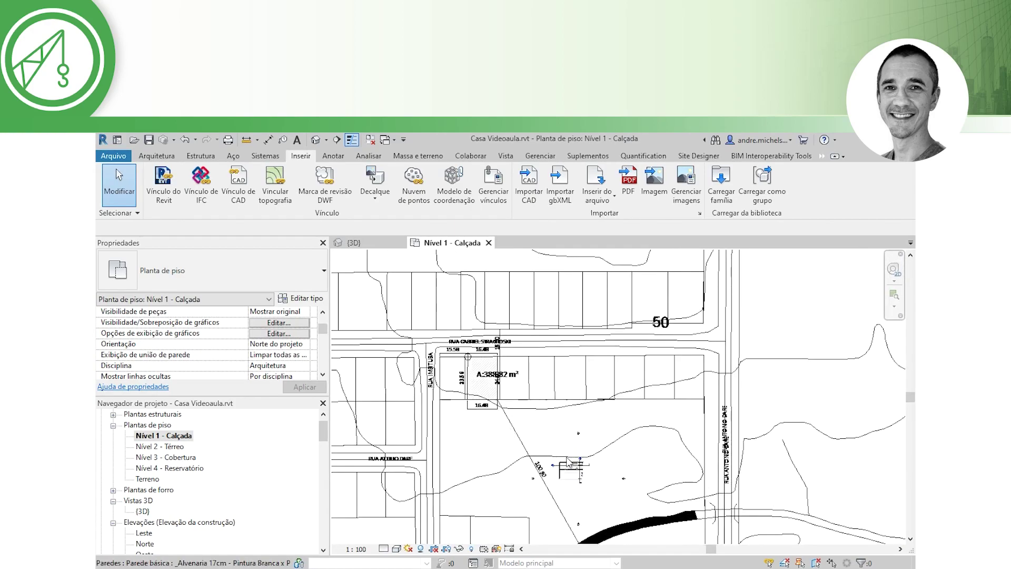
scroll(507, 384, "up", 1)
scroll(503, 383, "up", 1)
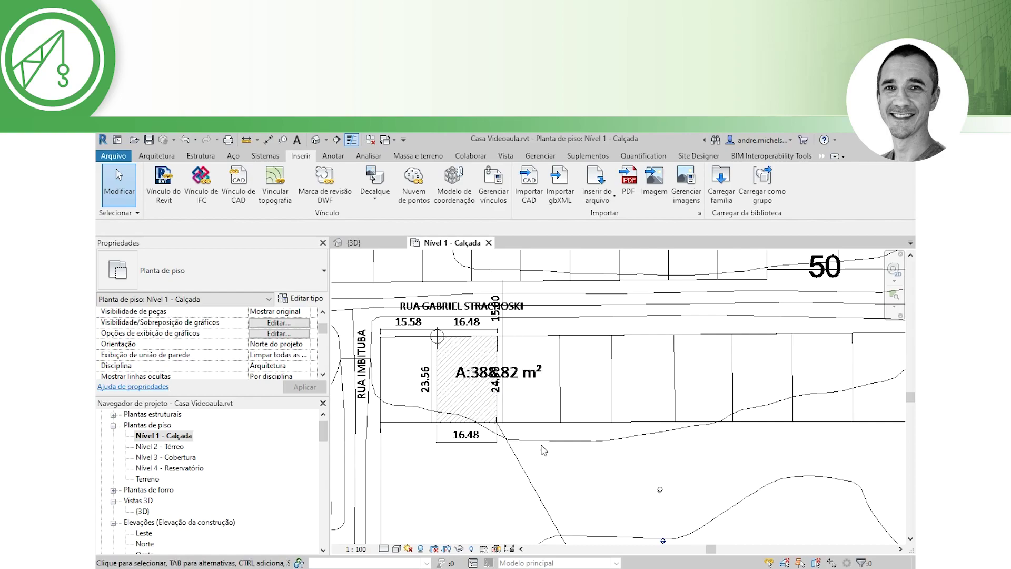
Select the imported site drawing to inspect the 388.82 m² lot
left_click(529, 340)
scroll(529, 340, "down", 1)
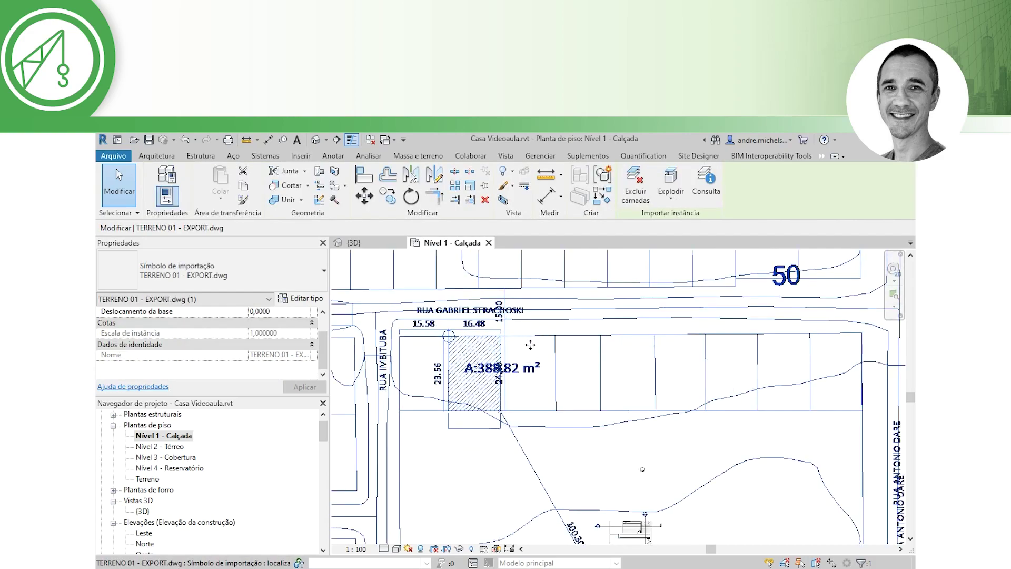
scroll(525, 417, "down", 3)
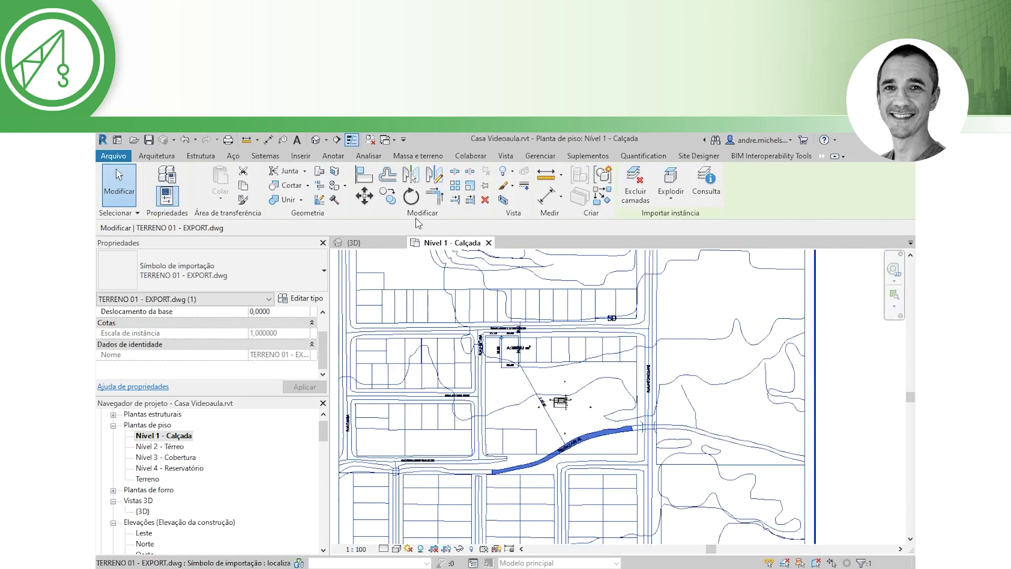
In Visibilidade/Gráficos, uncheck TERRENO 01 - EXPORT.dwg's COTAS layer under imported categories and apply
left_click(506, 155)
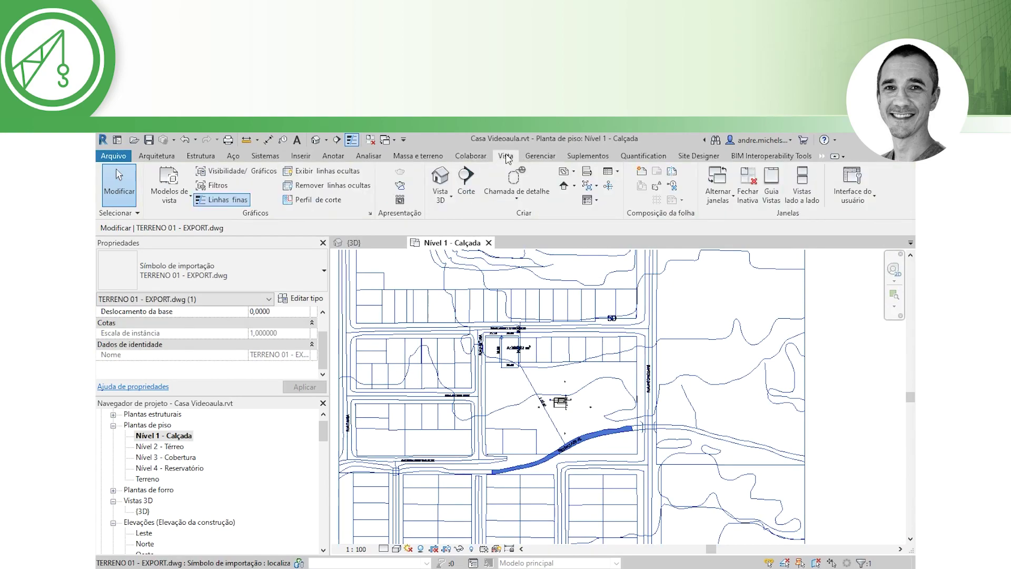
left_click(228, 171)
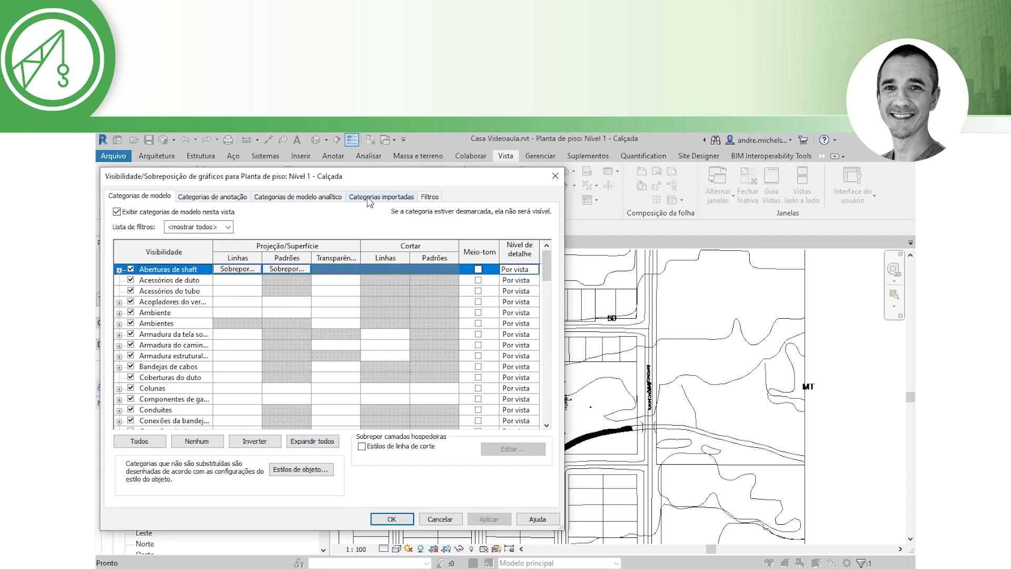
left_click(371, 198)
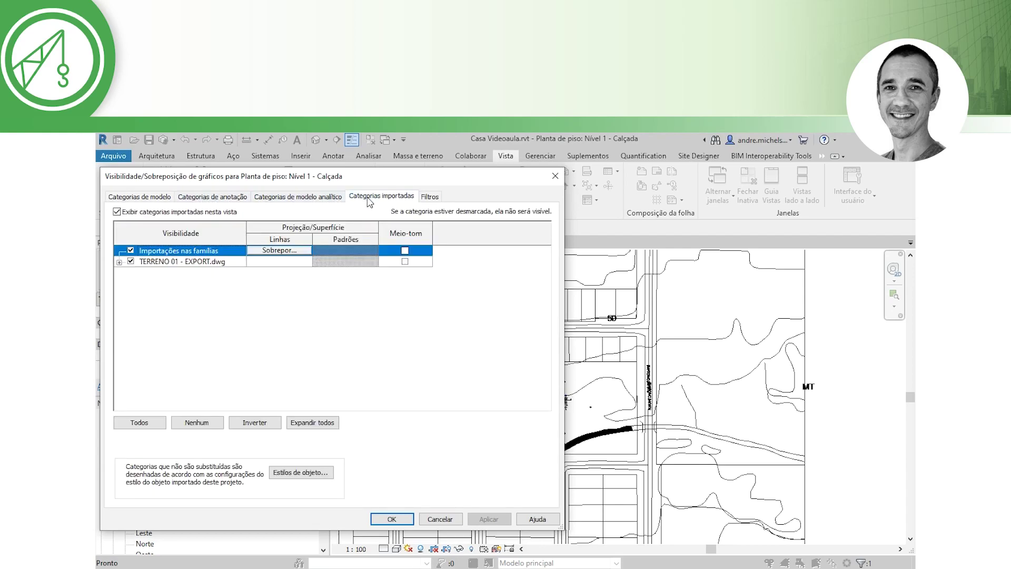
left_click(119, 263)
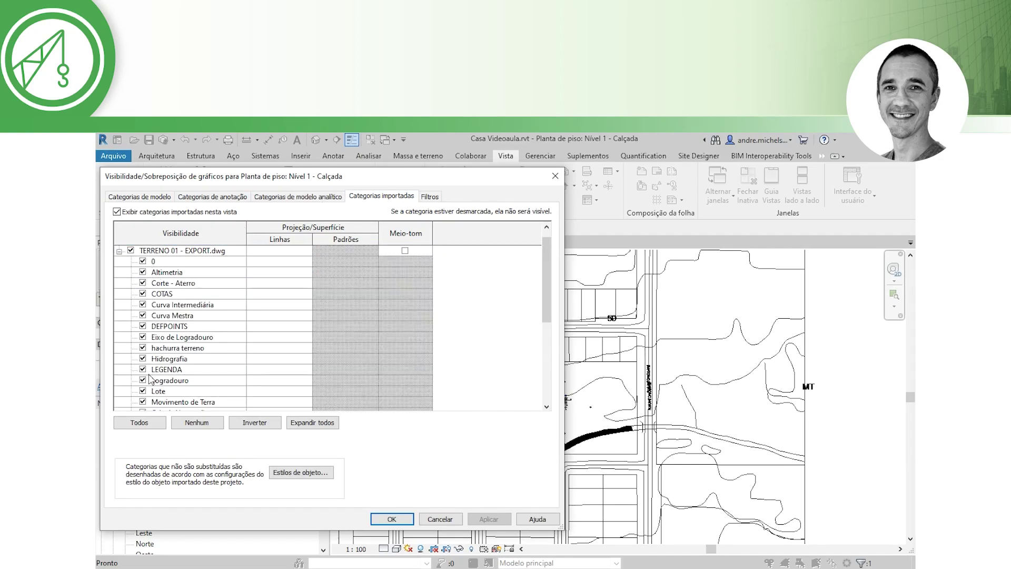
scroll(149, 364, "down", 1)
scroll(150, 366, "down", 2)
scroll(151, 369, "up", 3)
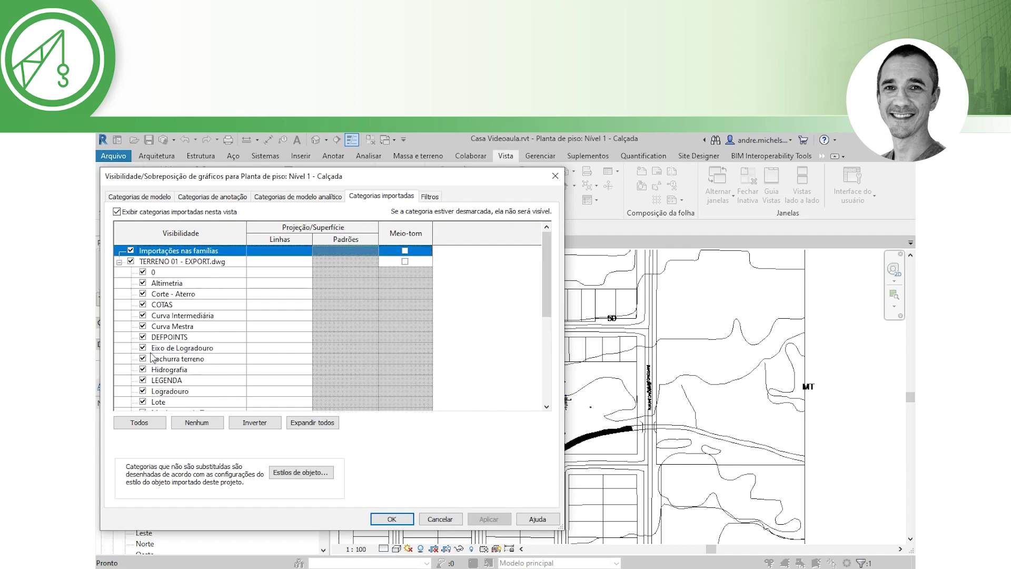
left_click(143, 305)
left_click(474, 519)
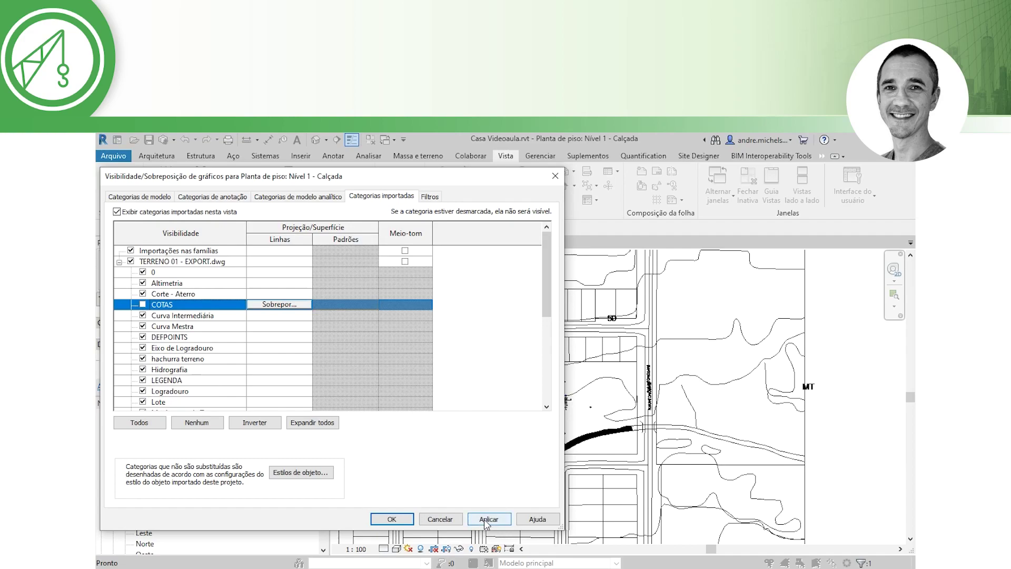
mouse_move(436, 181)
left_mouse_down()
mouse_move(488, 332)
mouse_move(410, 166)
left_mouse_up()
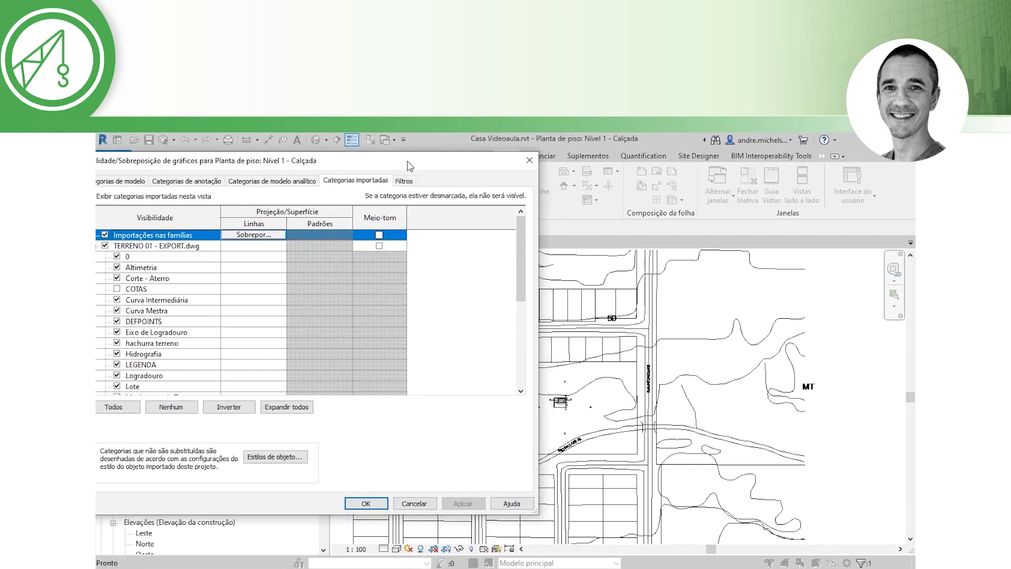
left_click(384, 505)
Select the imported site drawing and start moving it from the hatched lot's corner
scroll(532, 346, "up", 2)
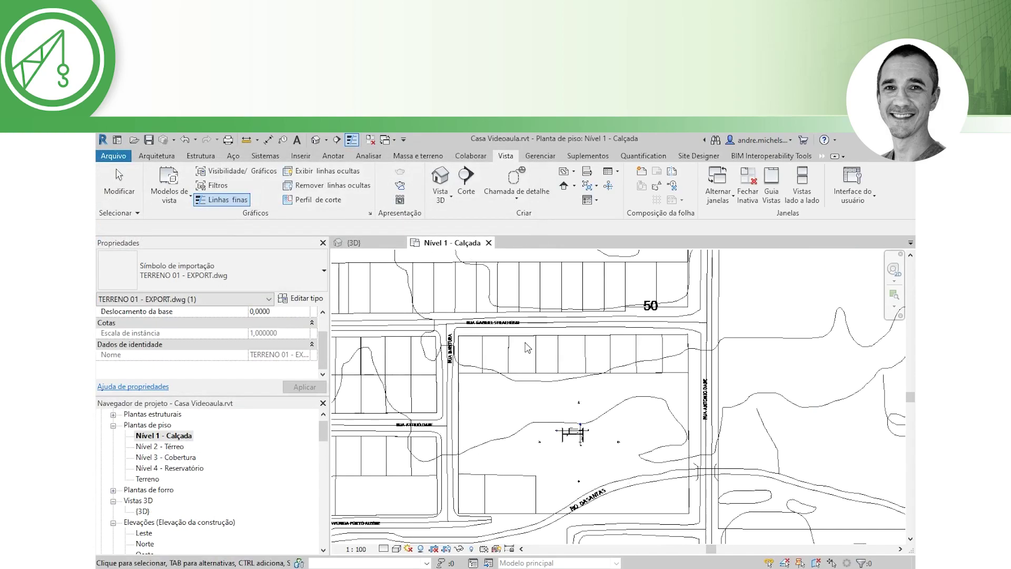
scroll(525, 345, "up", 3)
key("Escape")
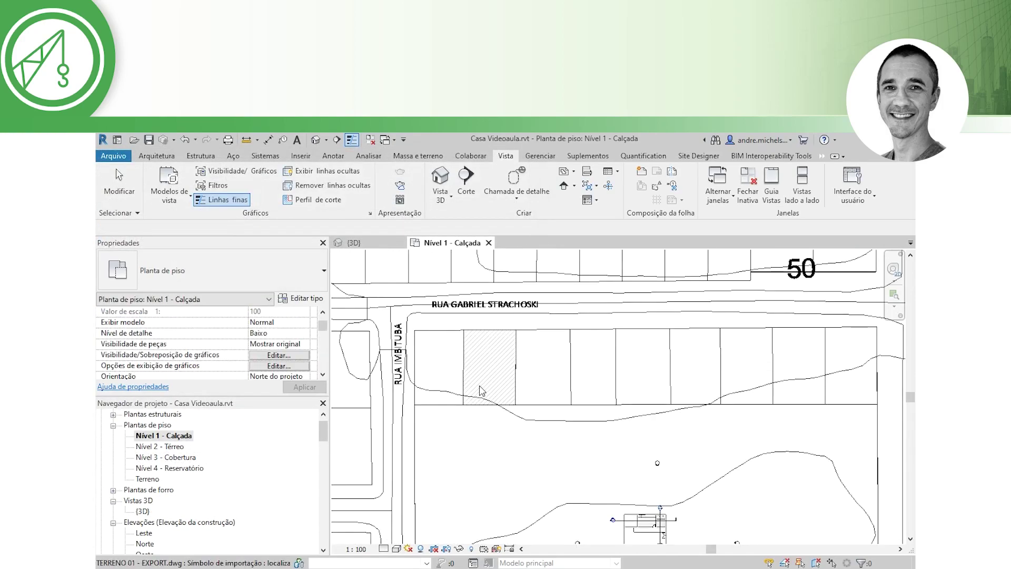
scroll(483, 391, "down", 3)
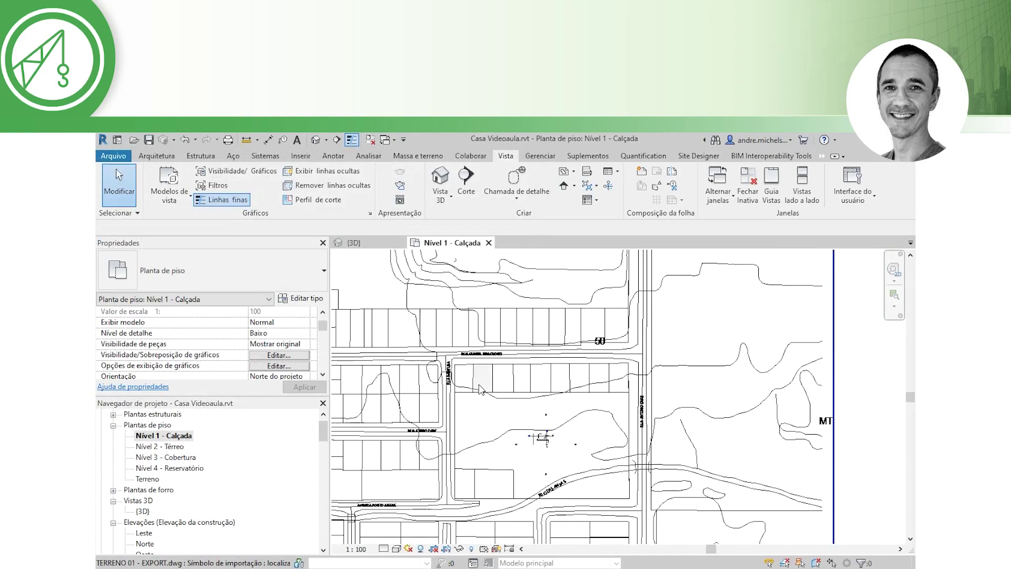
left_click(608, 398)
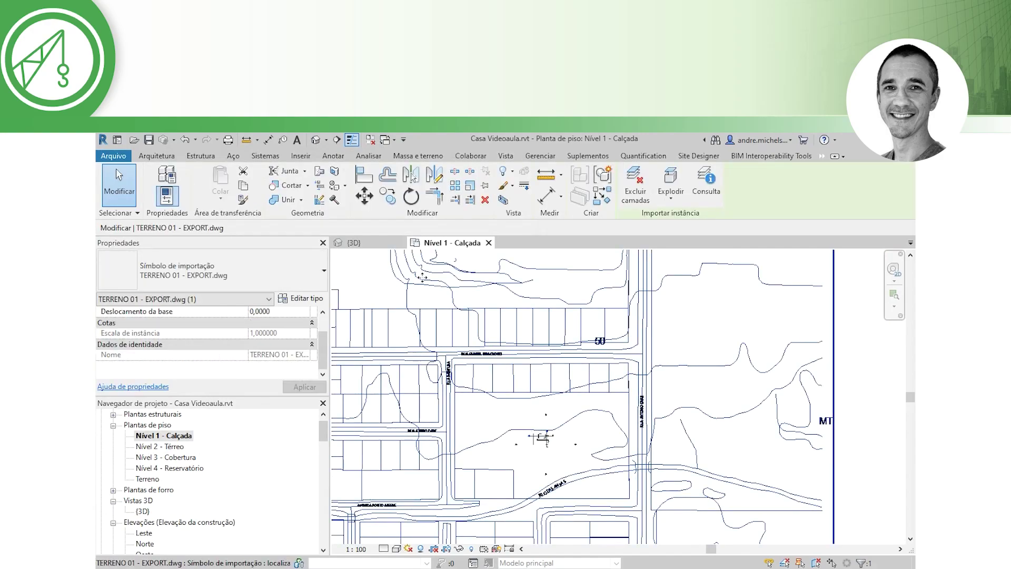
left_click(365, 205)
scroll(492, 374, "up", 1)
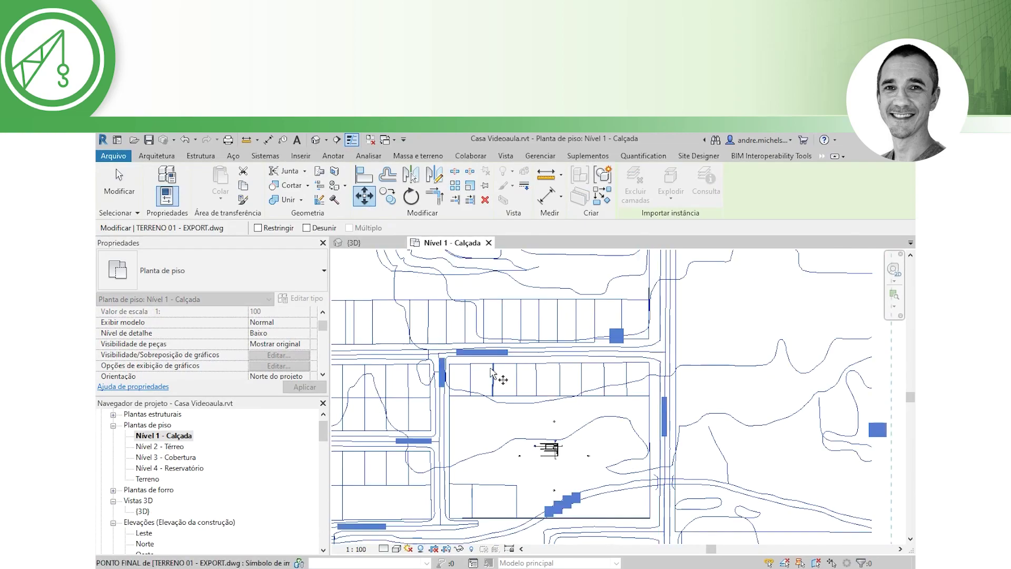
scroll(491, 374, "up", 2)
scroll(495, 377, "up", 1)
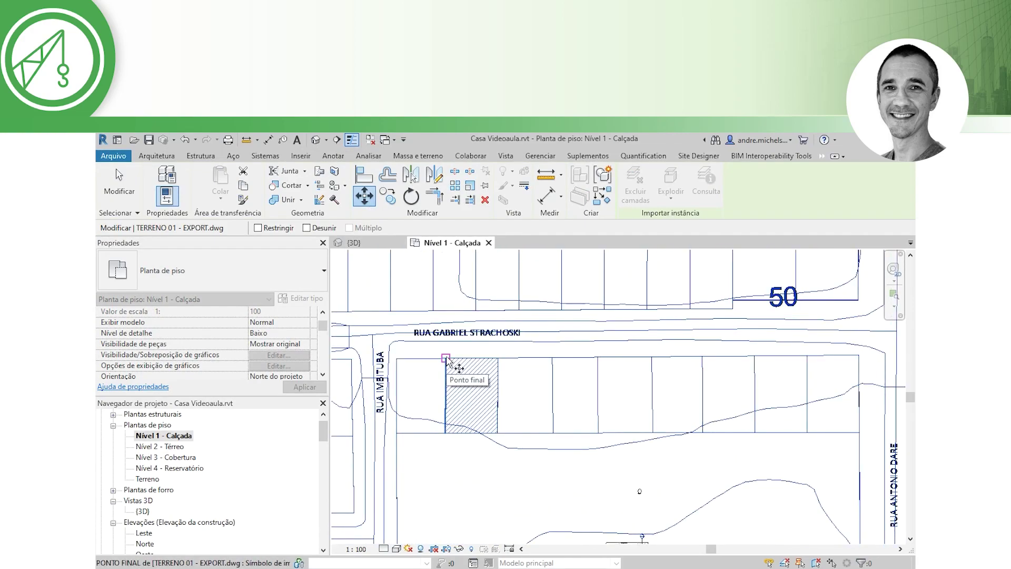
left_click(446, 359)
Place the lot corner on the house's wall corner and begin rotating the drawing
scroll(512, 393, "down", 2)
scroll(512, 393, "down", 3)
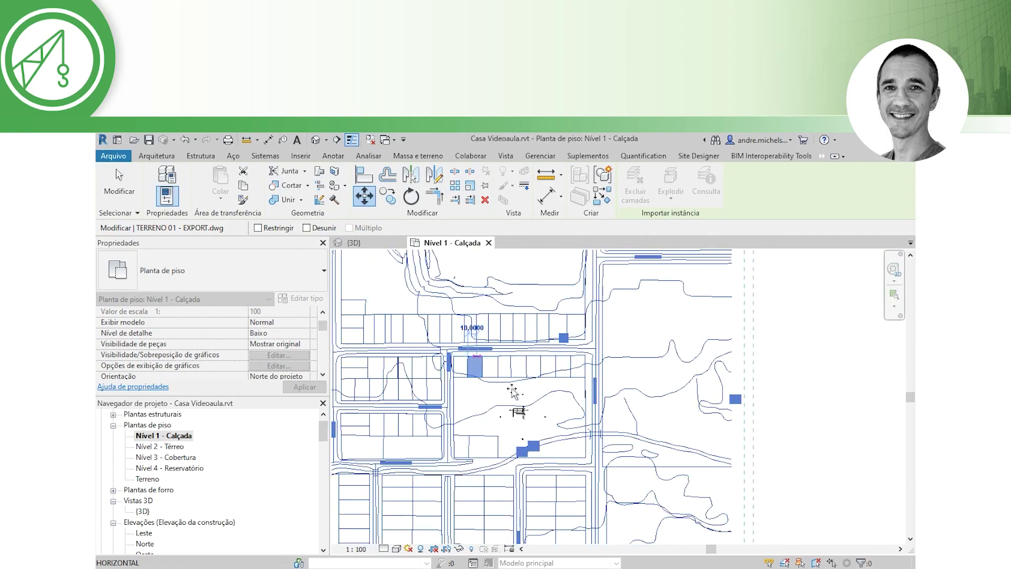
scroll(519, 400, "up", 1)
scroll(522, 403, "up", 2)
scroll(527, 406, "up", 2)
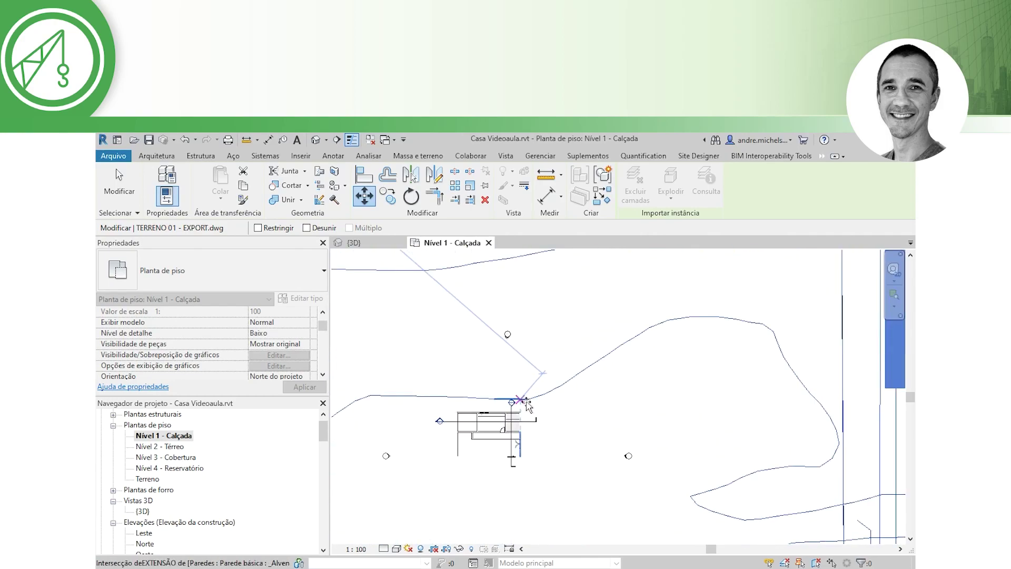
scroll(526, 406, "up", 1)
scroll(523, 414, "up", 2)
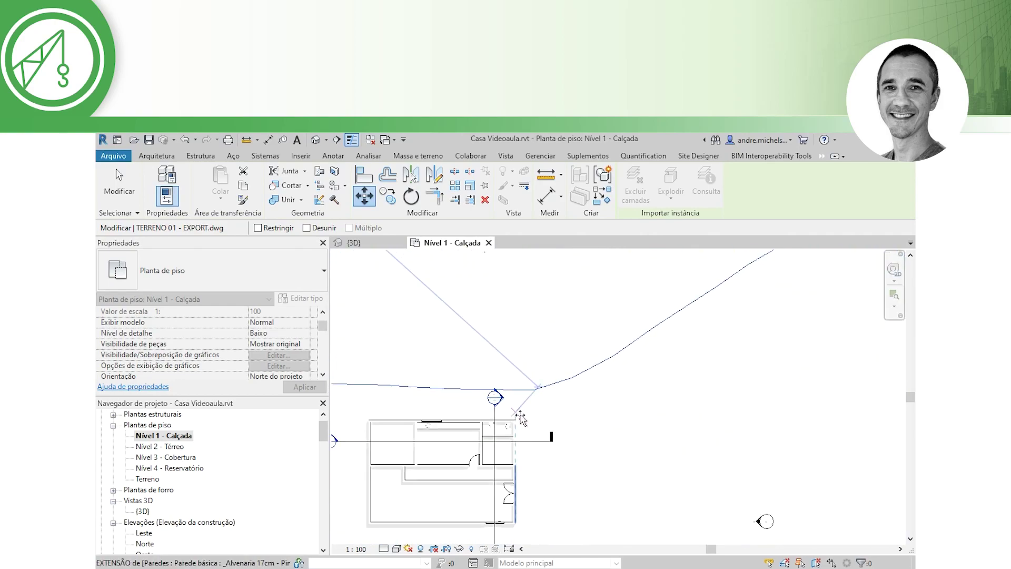
left_click(516, 412)
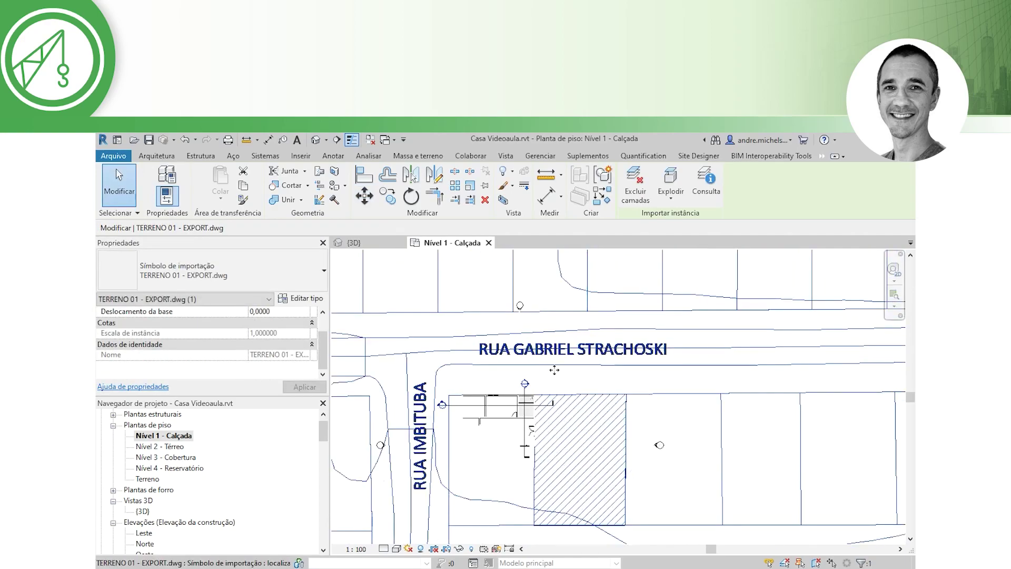
scroll(554, 369, "down", 3)
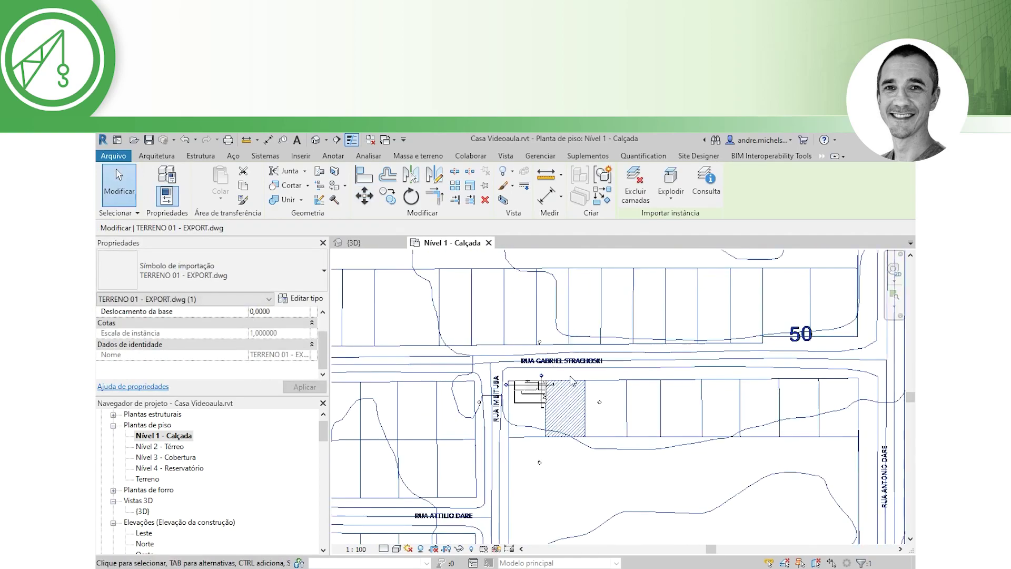
left_click(412, 197)
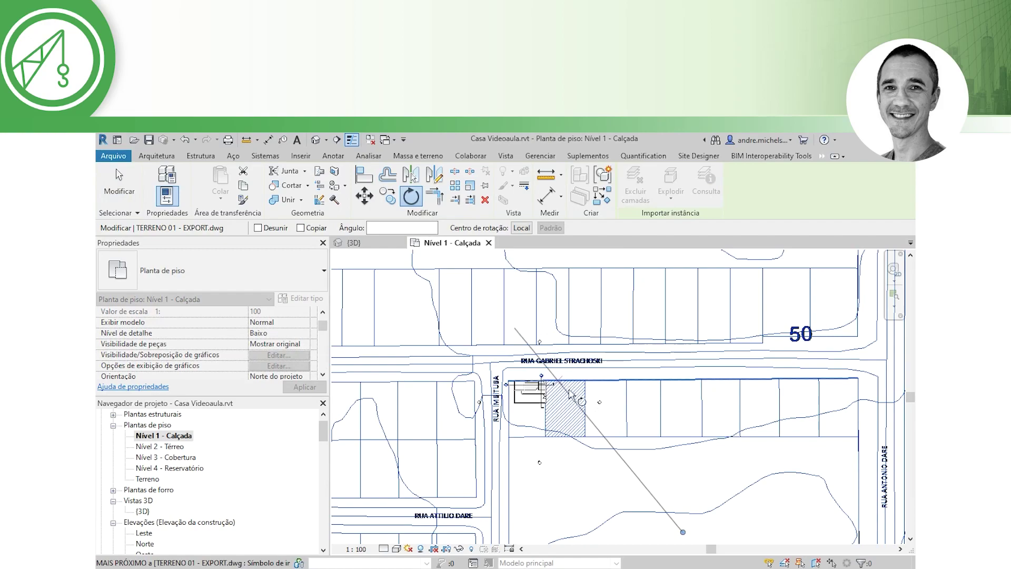
Rotate the site drawing 90° about the house's wall corner, starting from a vertical ray
scroll(620, 447, "down", 3)
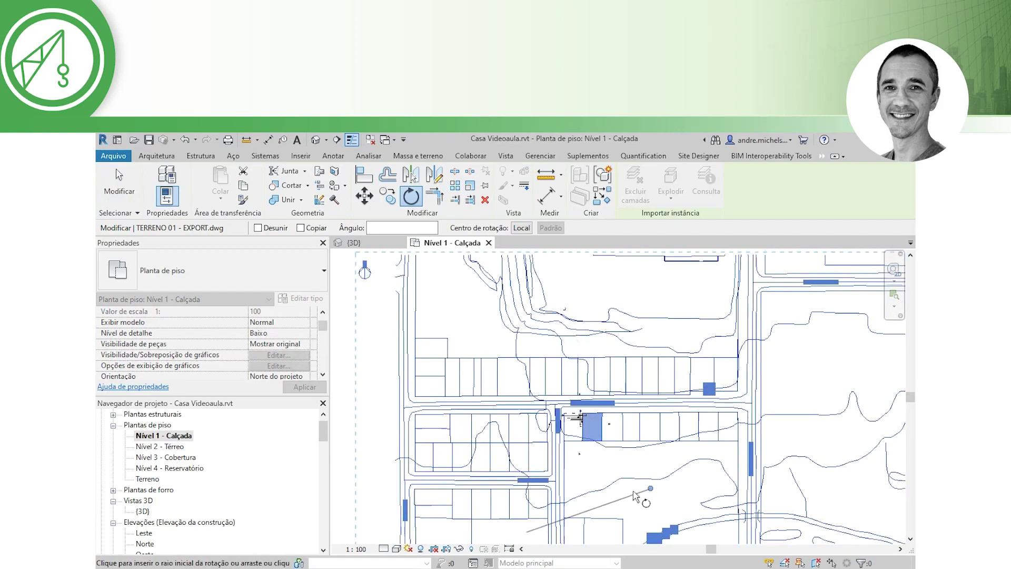
scroll(636, 496, "up", 1)
scroll(645, 495, "up", 1)
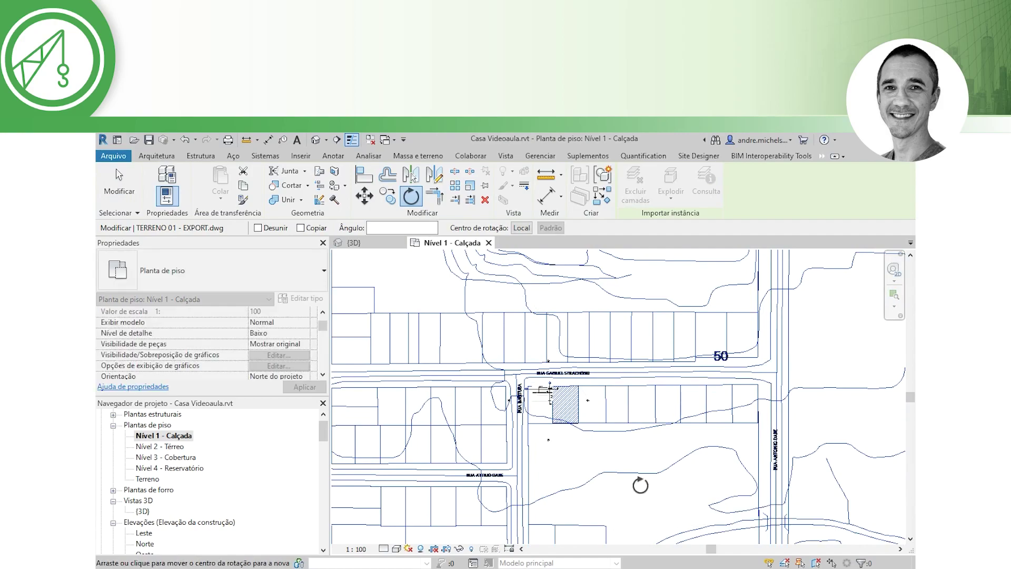
left_click_drag(641, 485, 559, 386)
scroll(553, 384, "up", 5)
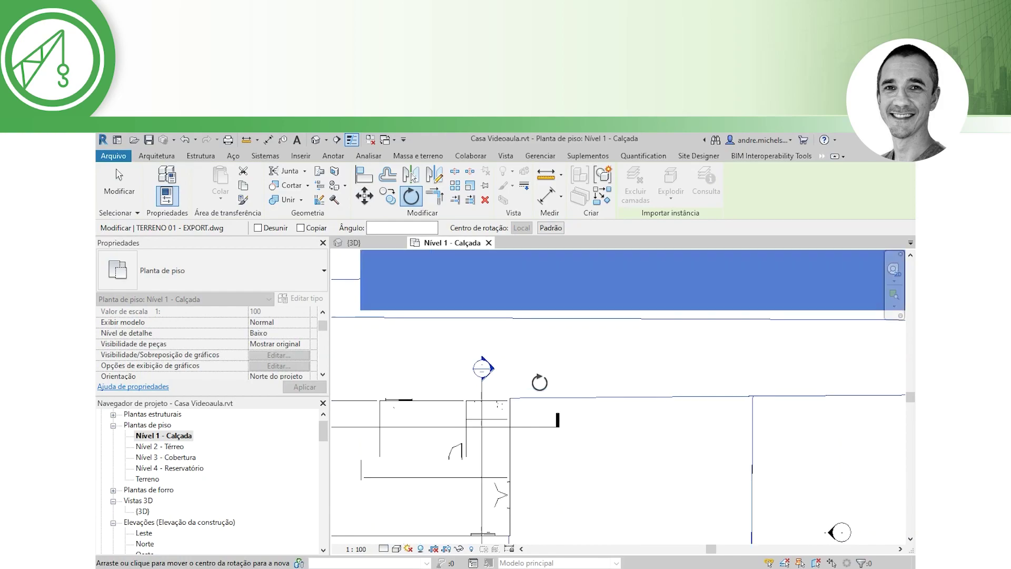
scroll(539, 383, "up", 3)
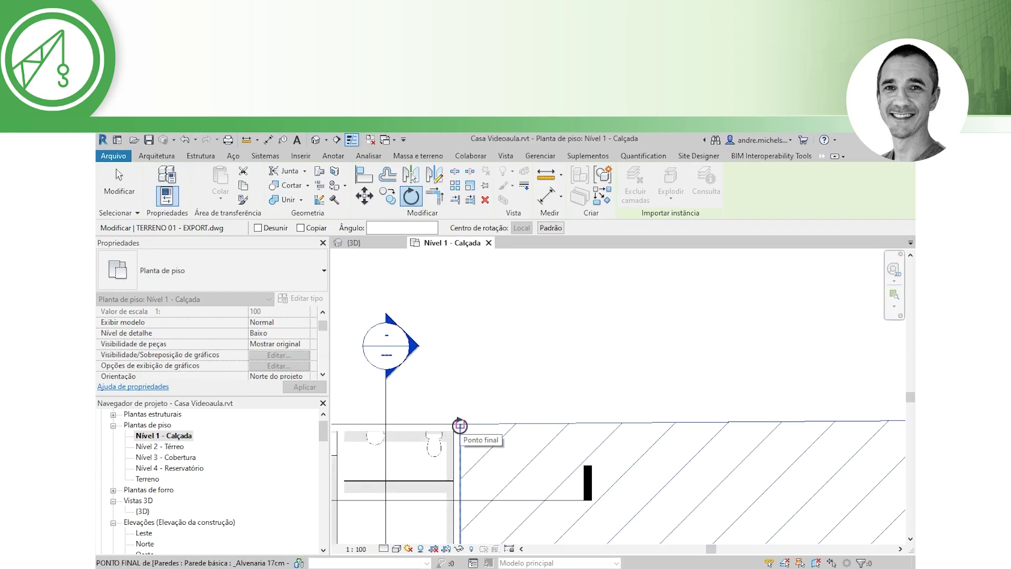
left_click(460, 425)
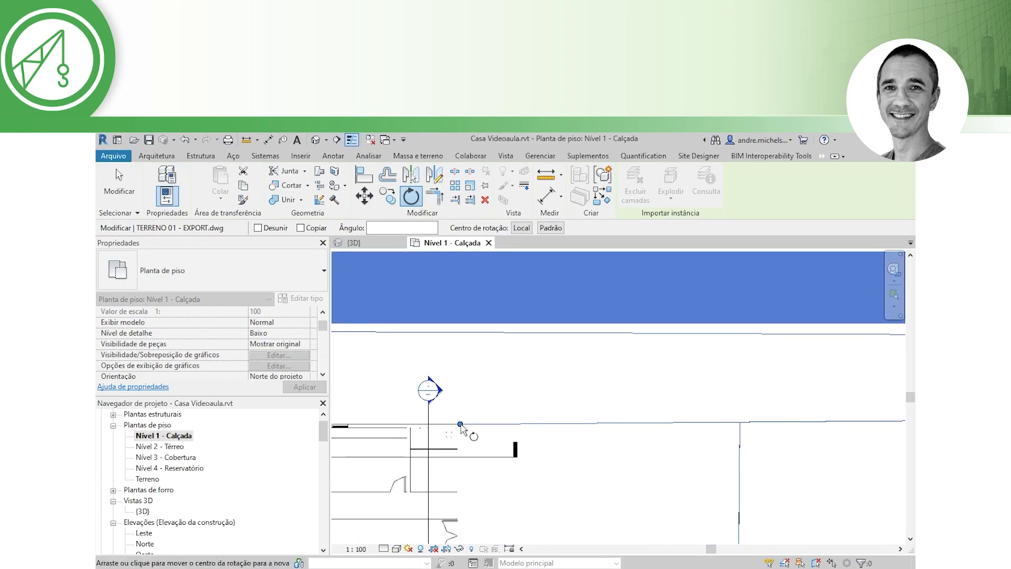
scroll(461, 429, "down", 3)
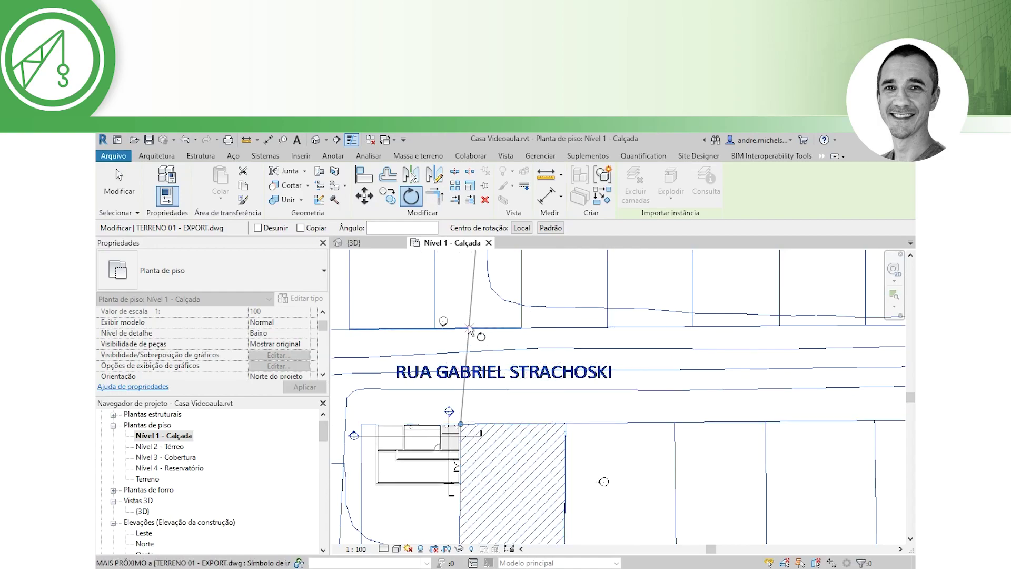
left_click(461, 291)
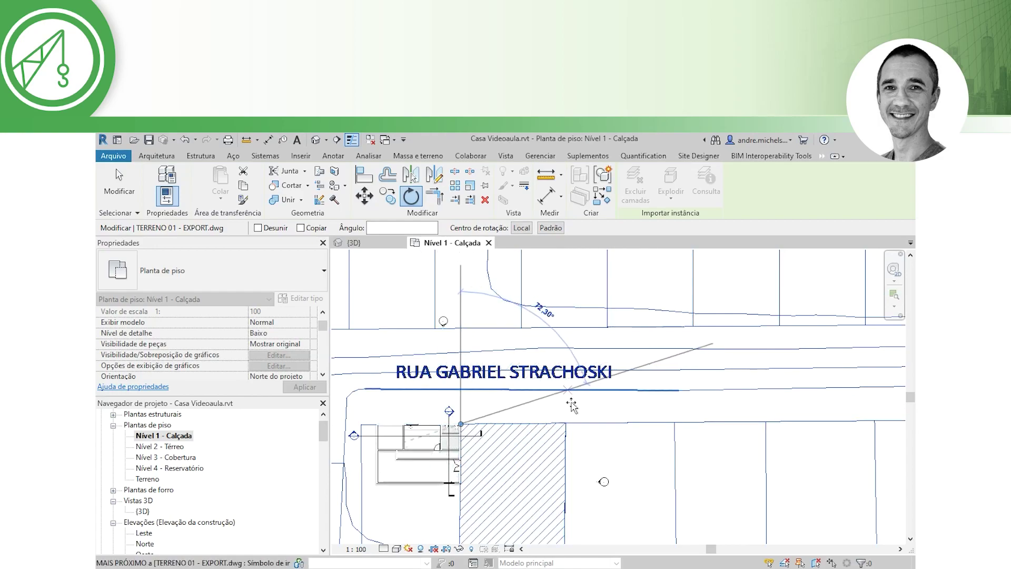
left_click(591, 426)
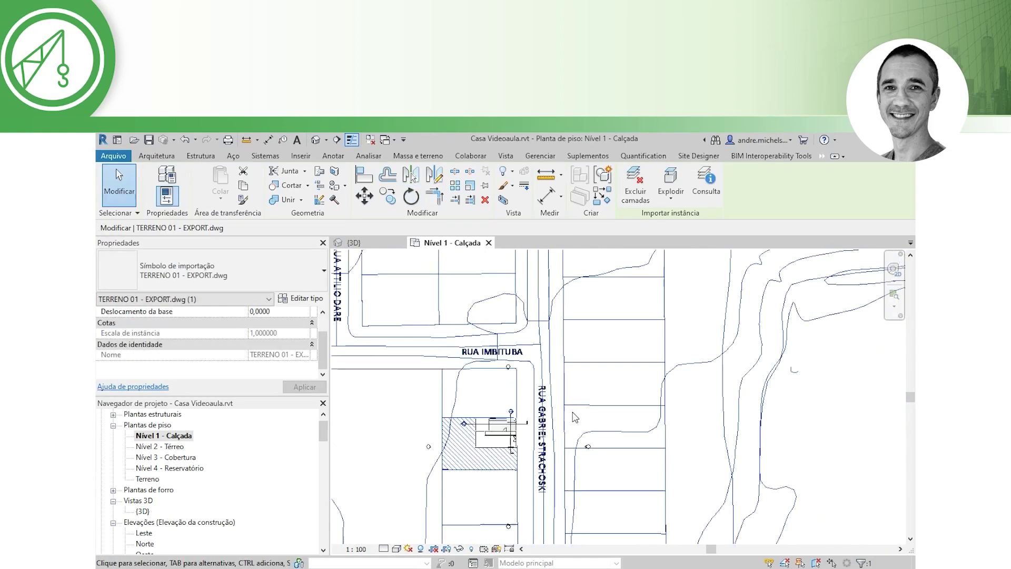
Move the site drawing 1,5 upward, using the house's wall corner as base point
scroll(575, 418, "up", 1)
scroll(574, 408, "up", 1)
scroll(571, 399, "up", 1)
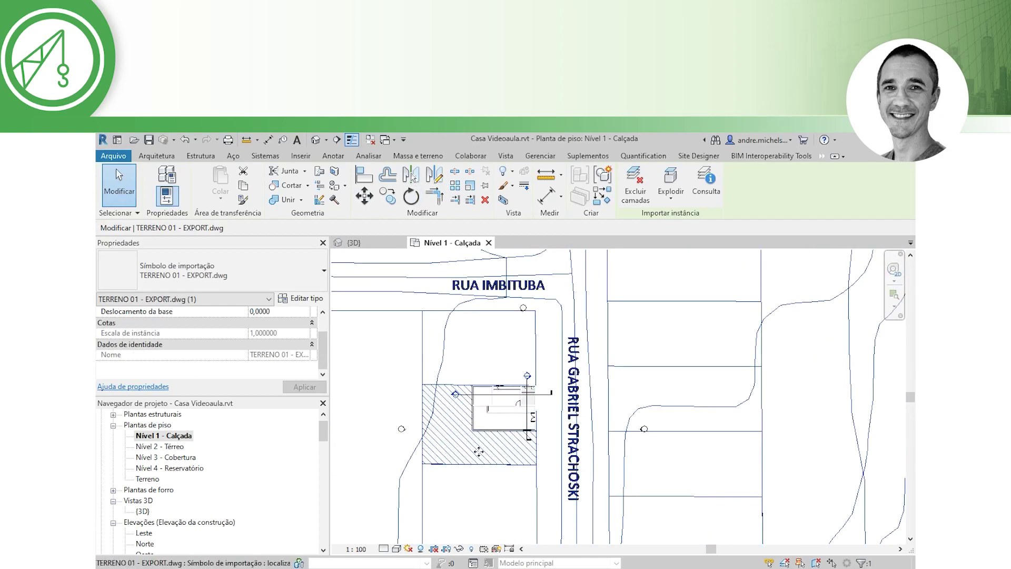
scroll(552, 437, "up", 1)
scroll(551, 438, "up", 1)
scroll(545, 443, "up", 2)
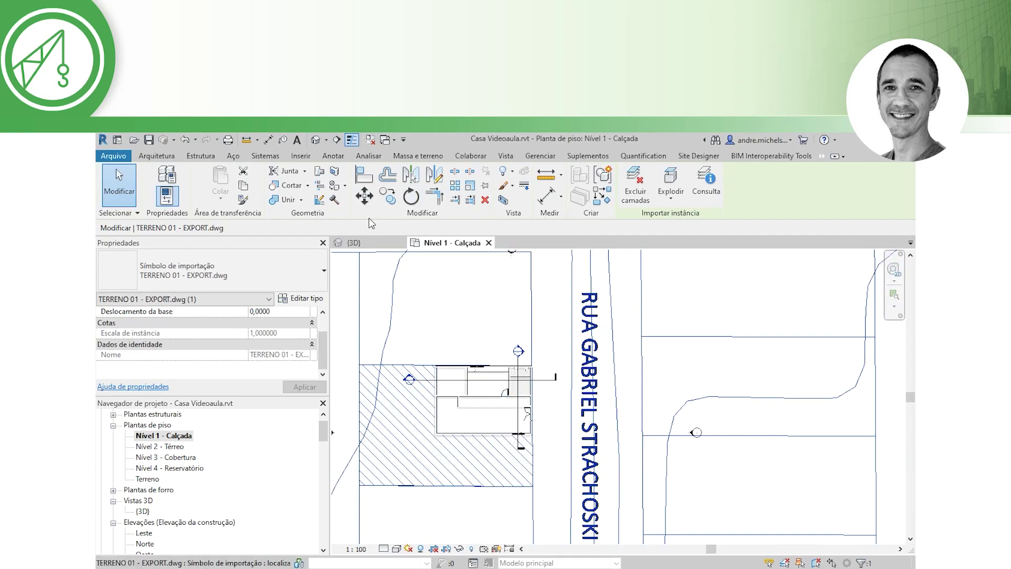
left_click(364, 196)
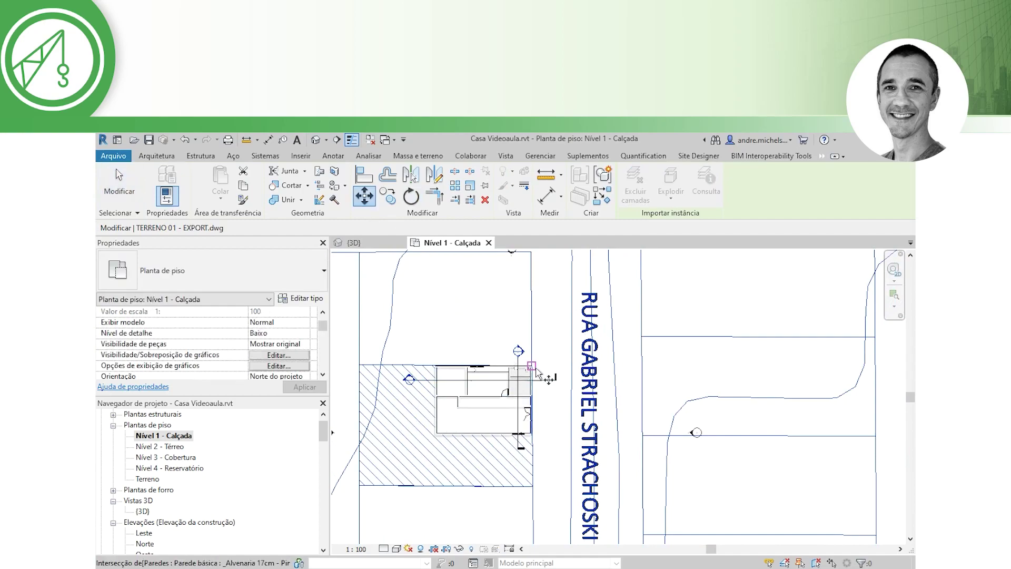
scroll(538, 372, "up", 1)
scroll(536, 353, "up", 2)
scroll(542, 361, "up", 1)
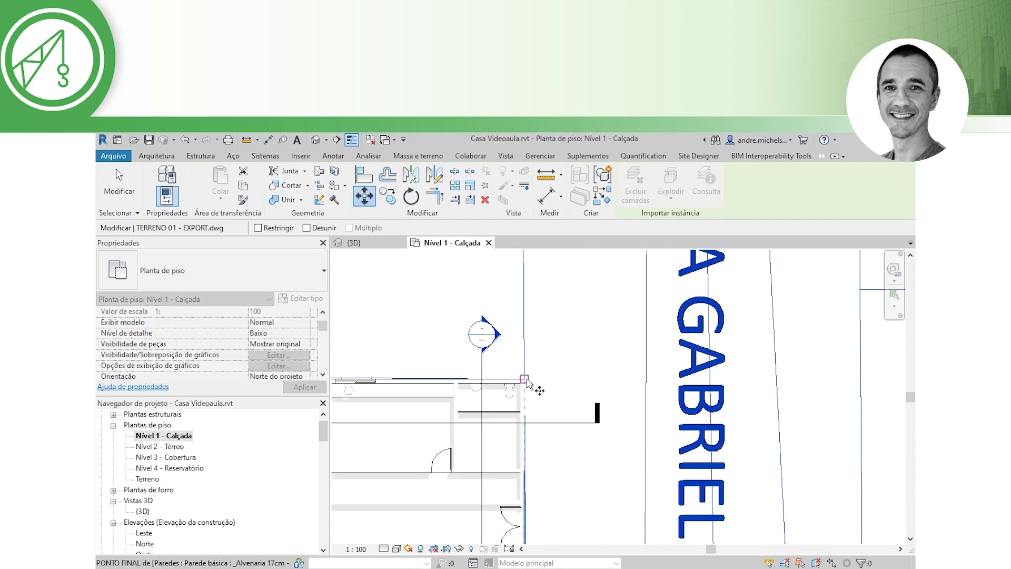
scroll(528, 381, "down", 2)
scroll(529, 381, "down", 1)
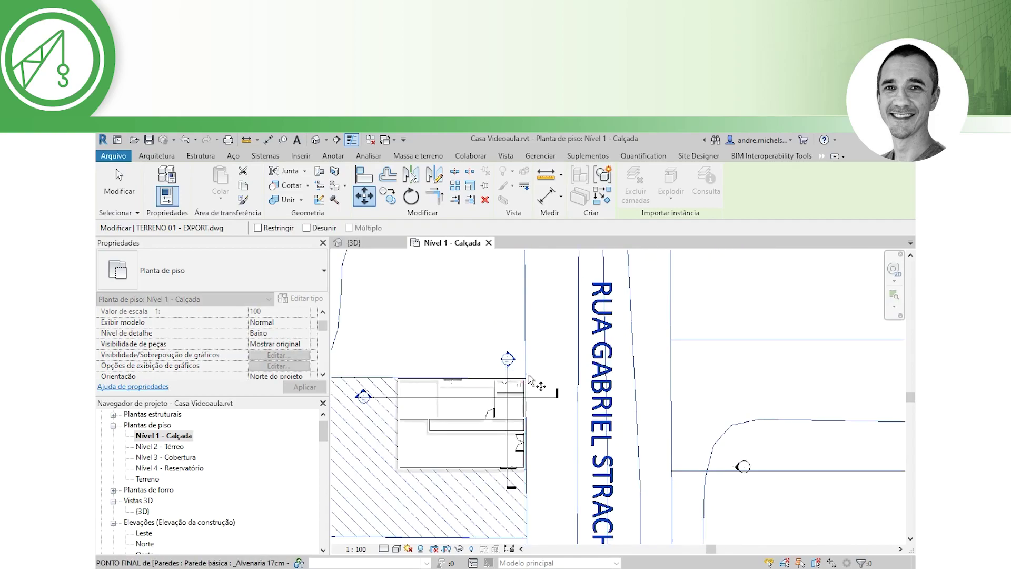
left_click(528, 377)
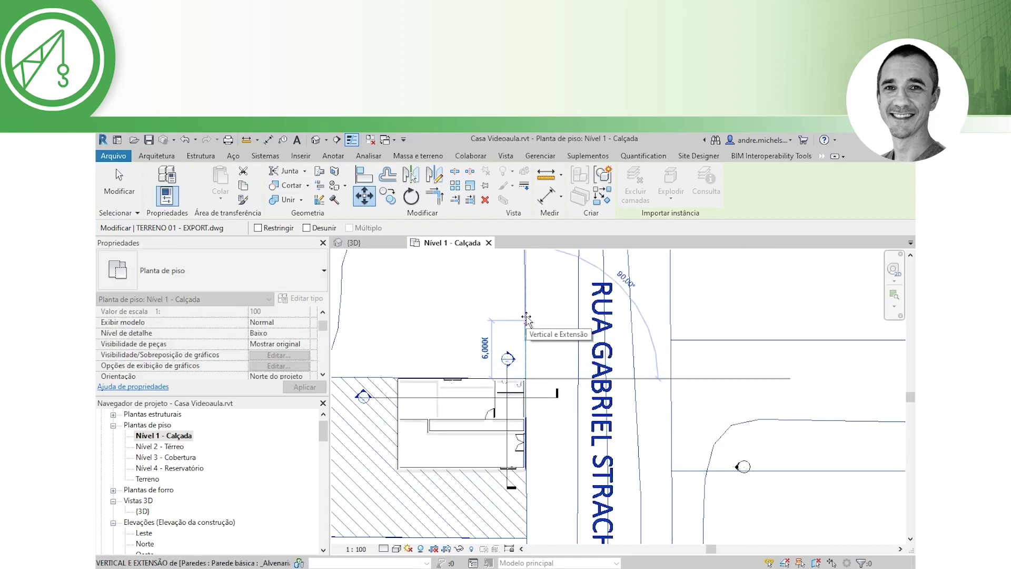
type("1,5")
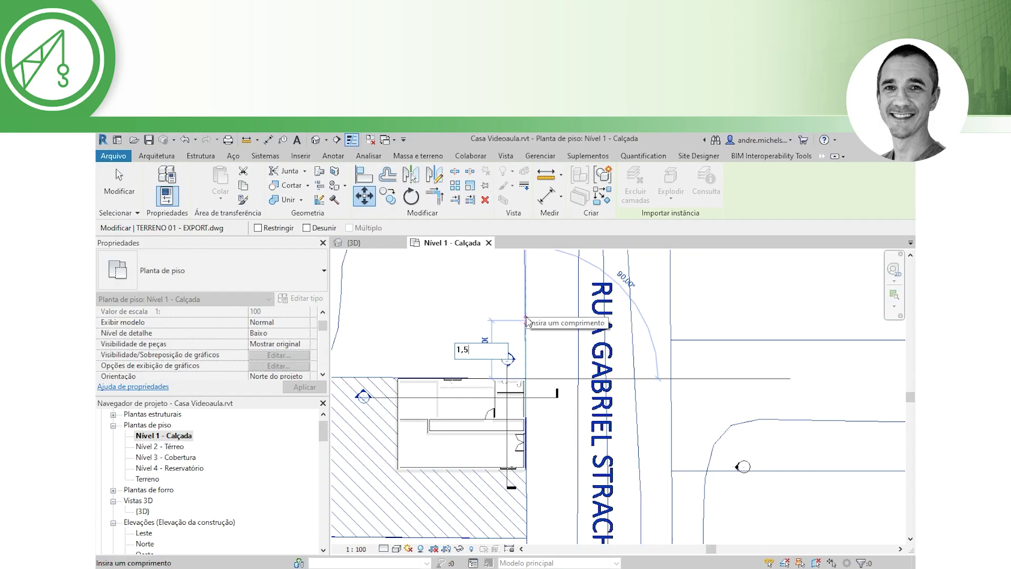
key("Return")
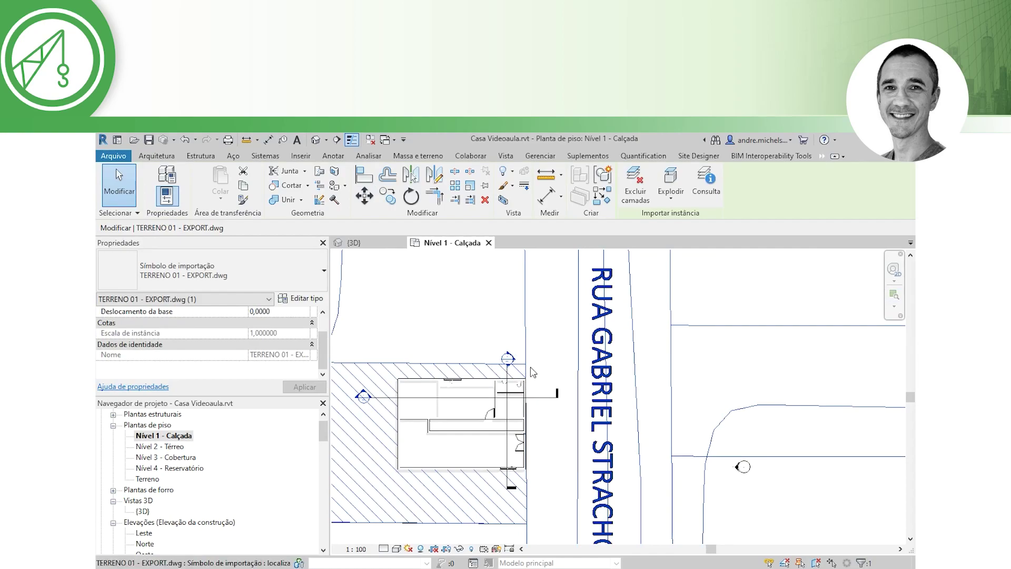
Move the site drawing 4 to the right from the wall corner base point
left_click(364, 196)
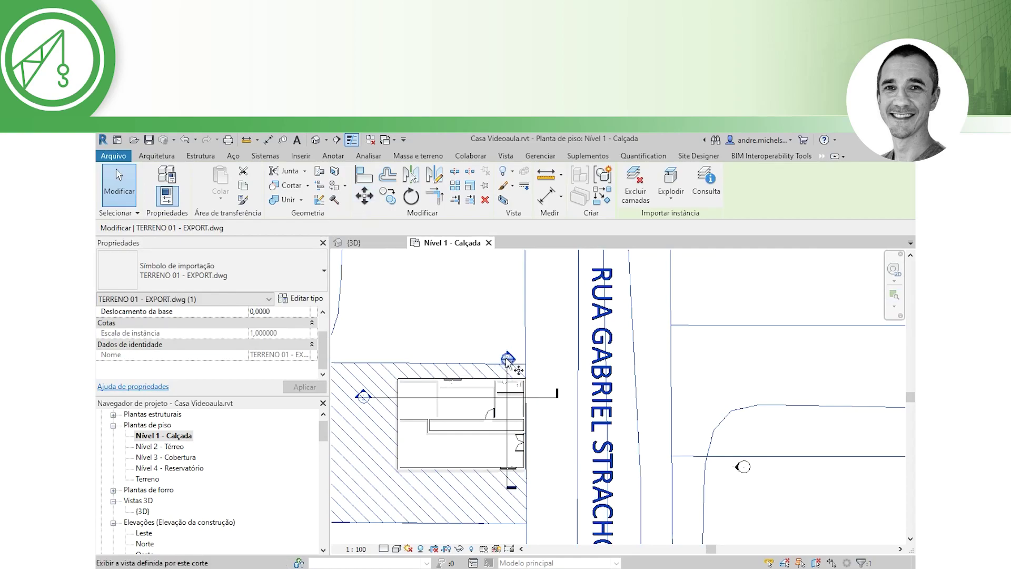
left_click(526, 378)
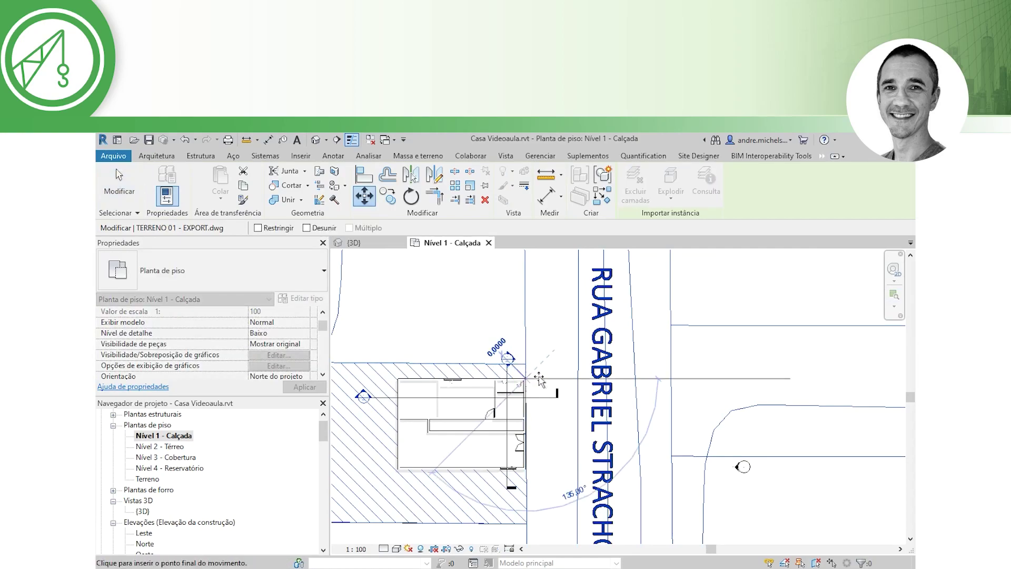
type("4")
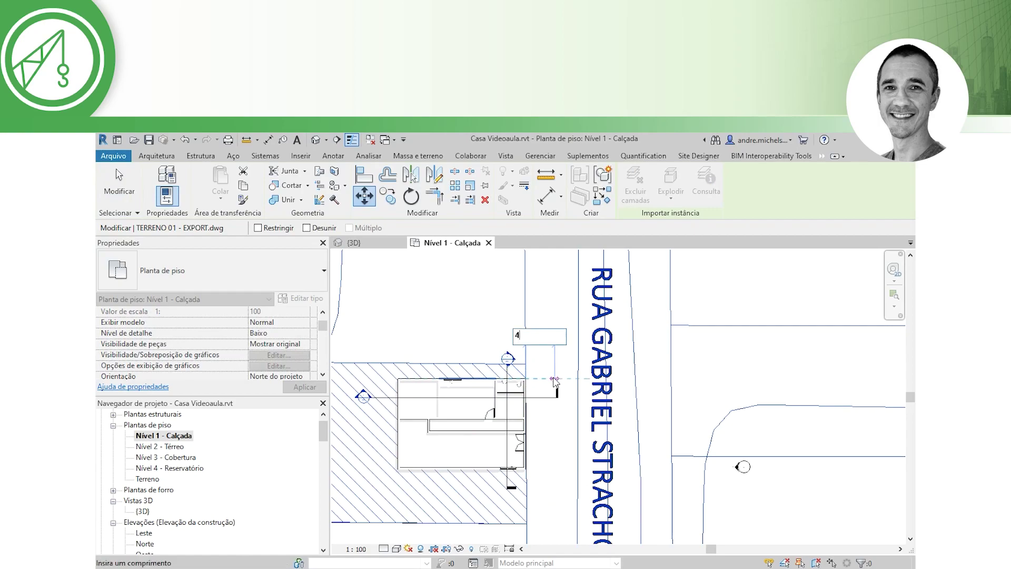
key("Return")
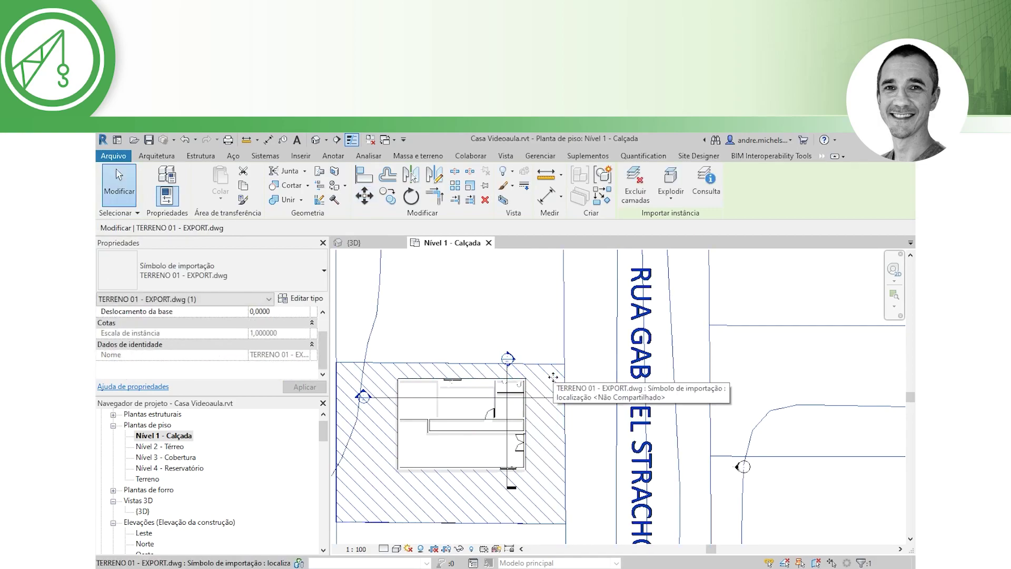
scroll(590, 462, "down", 1)
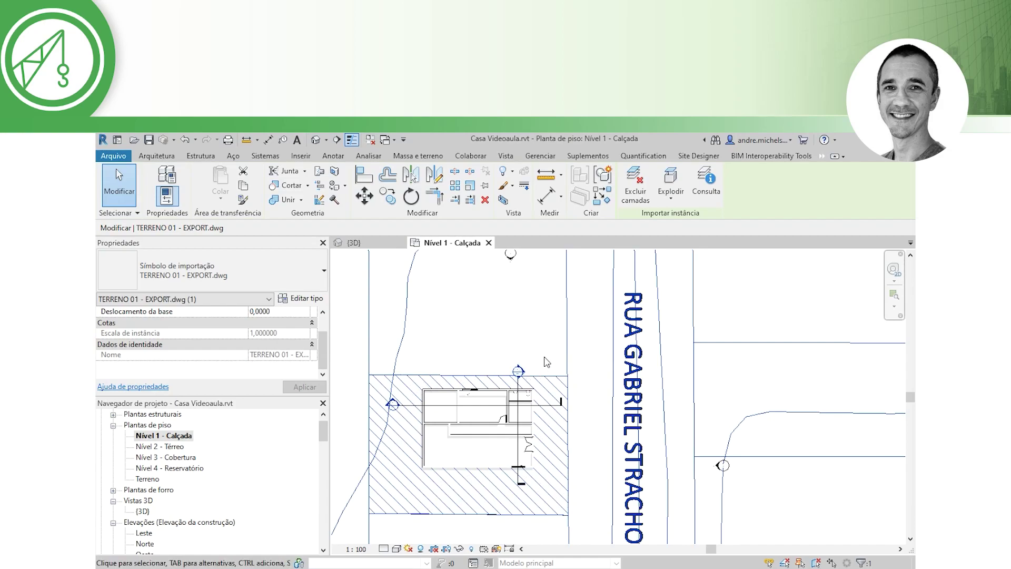
Zoom out until the whole imported site with its streets and lots is visible
scroll(609, 358, "down", 2)
scroll(609, 358, "down", 1)
scroll(605, 376, "down", 1)
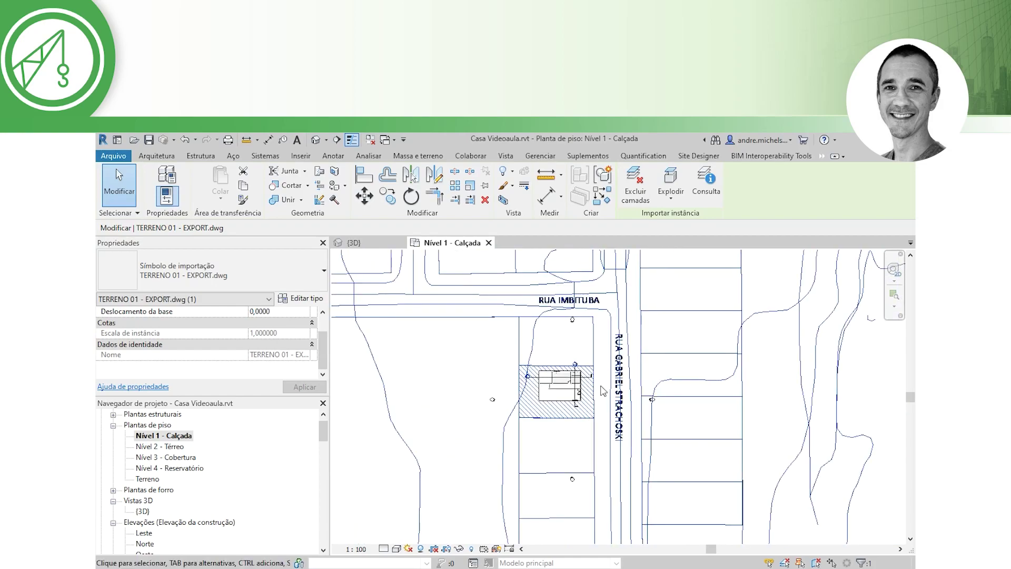
scroll(604, 391, "up", 1)
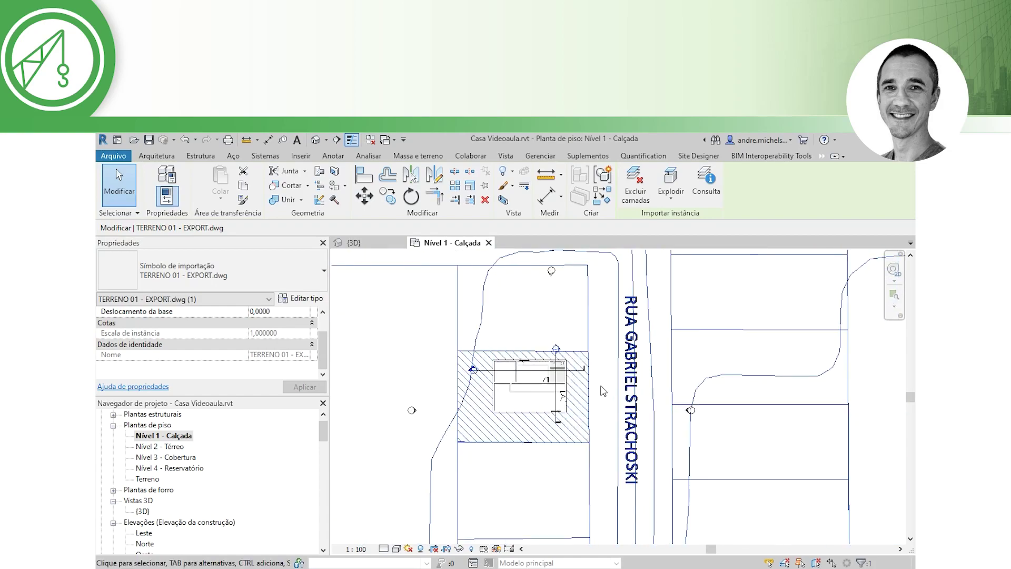
scroll(605, 391, "down", 1)
scroll(603, 391, "down", 1)
scroll(696, 388, "down", 2)
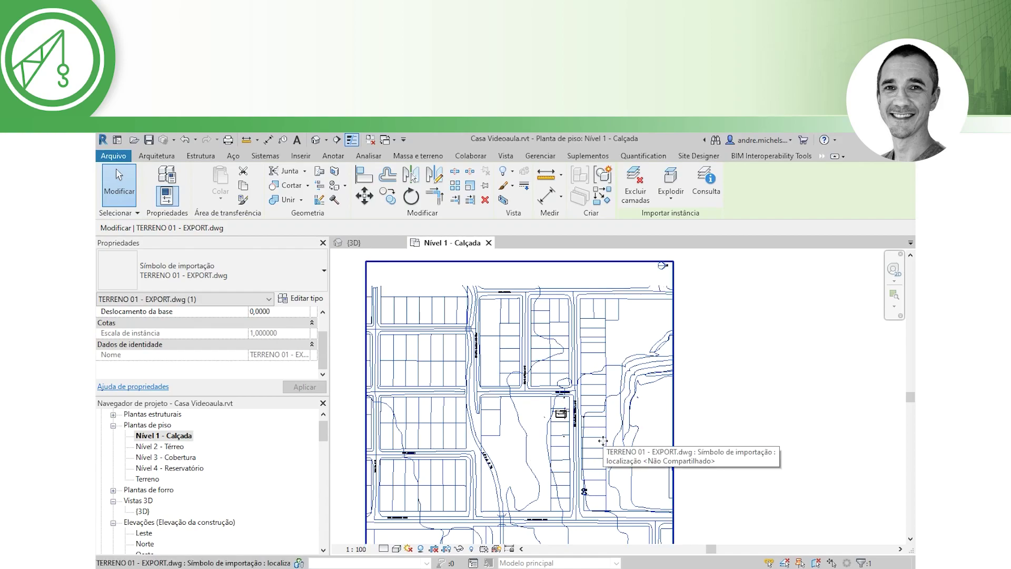
Deselect the drawing and enlarge the Properties panel to reveal the plan's Orientação, still Norte do projeto
left_click(723, 414)
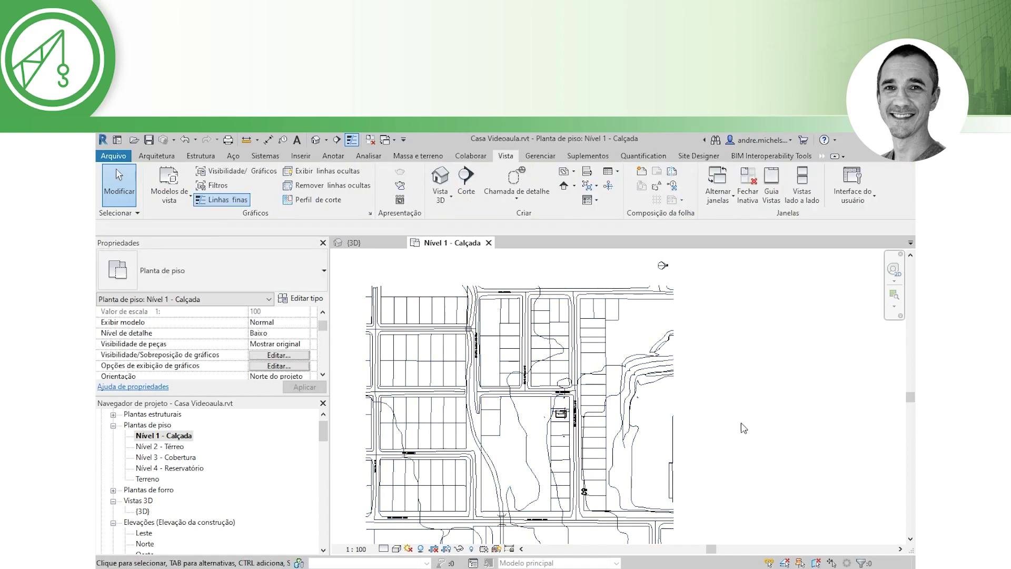
scroll(739, 413, "down", 1)
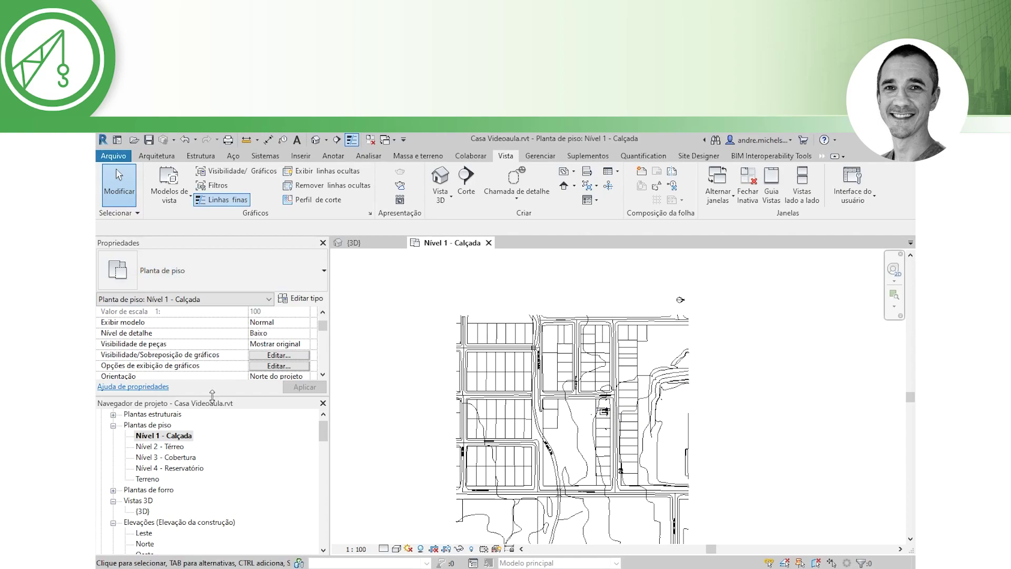
left_click_drag(212, 396, 204, 438)
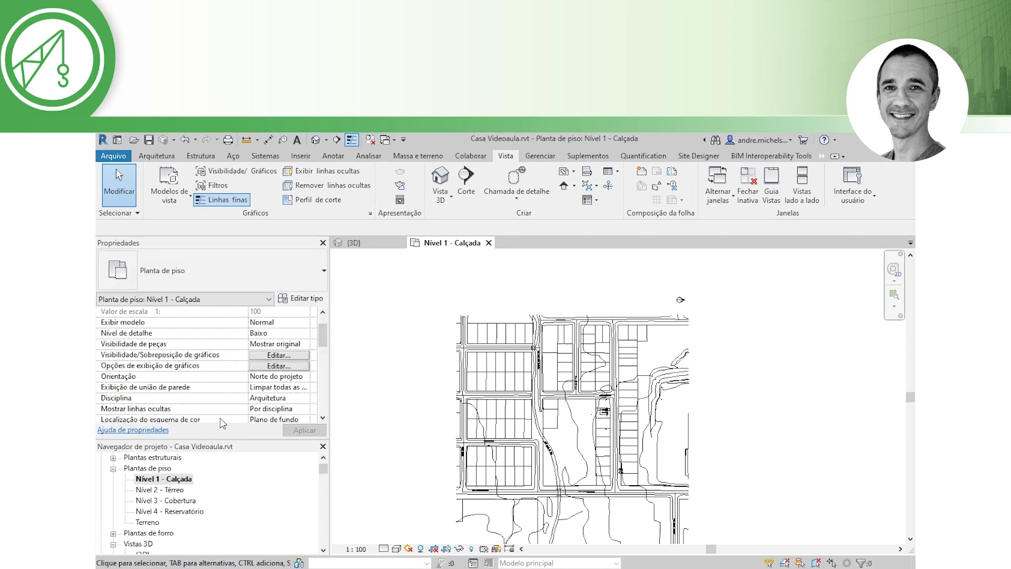
left_click_drag(321, 343, 325, 336)
Set the Nível 1 - Calçada plan's Orientação to Norte verdadeiro and apply it
left_click(304, 377)
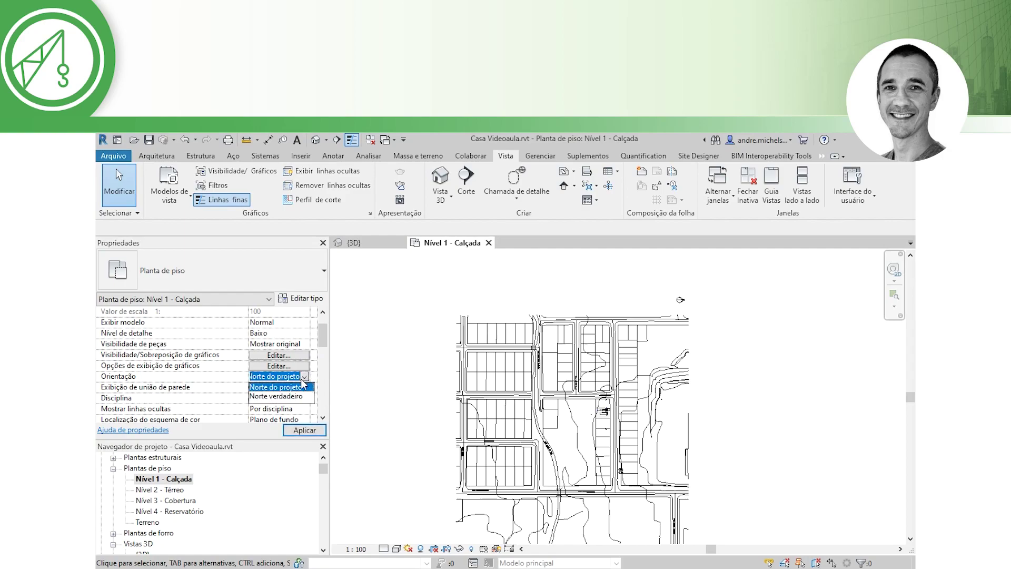
left_click(292, 396)
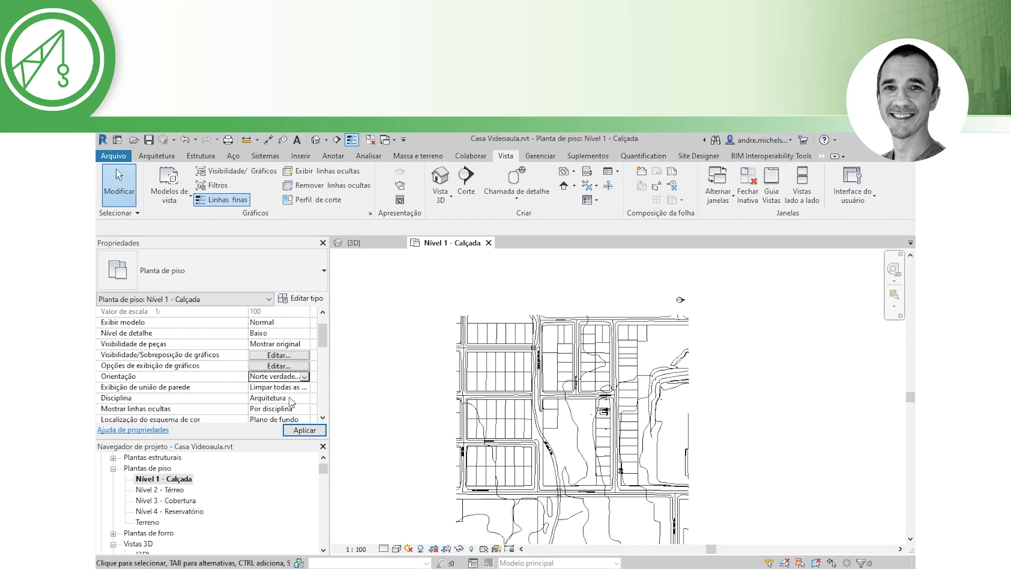
left_click(302, 431)
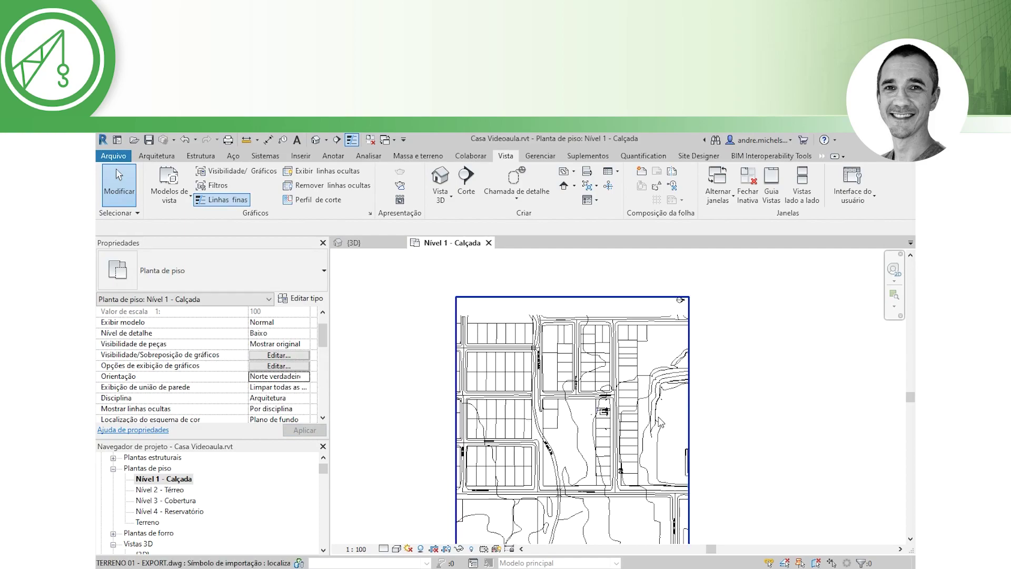
scroll(622, 411, "up", 3)
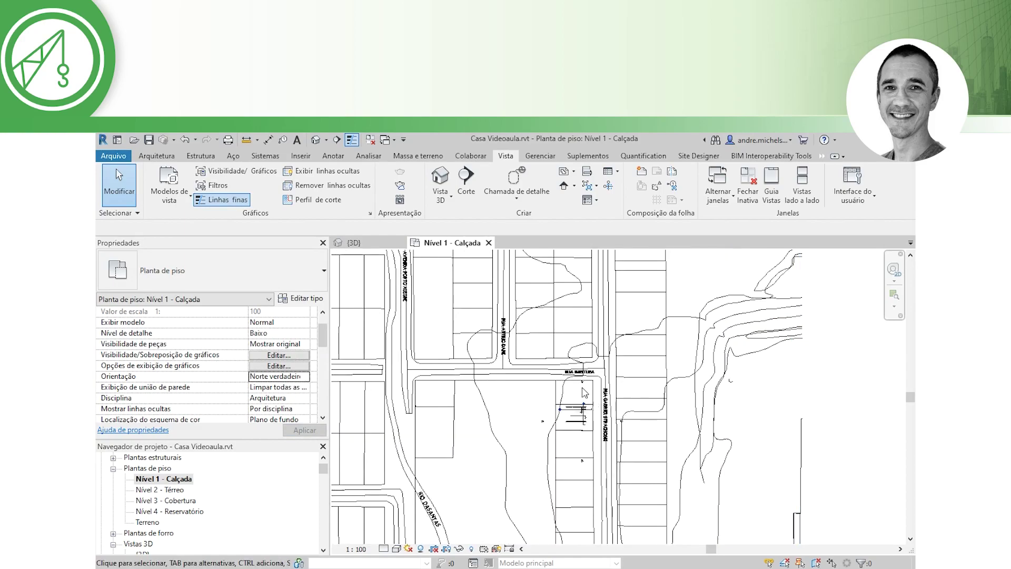
scroll(582, 416, "down", 1)
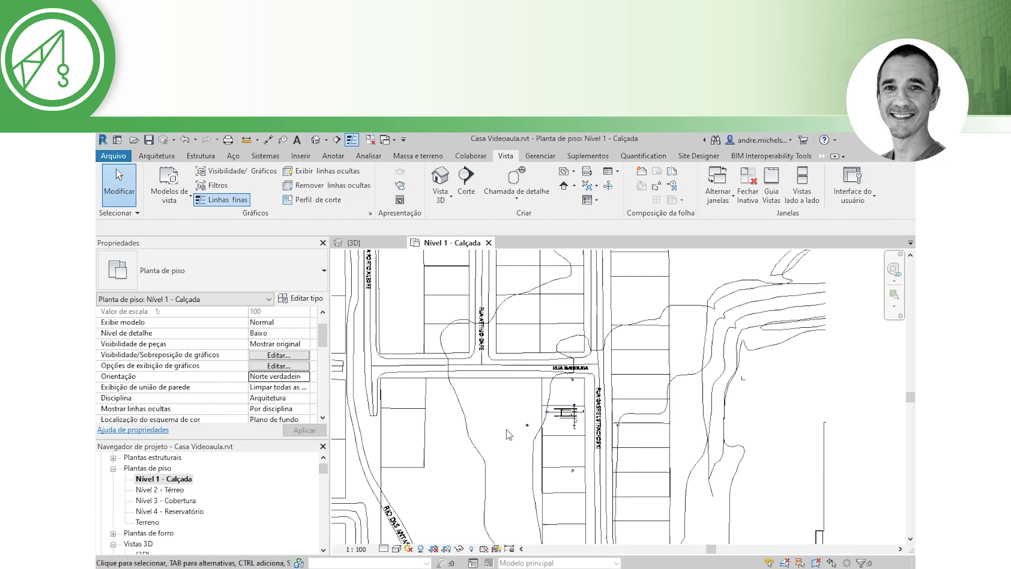
scroll(527, 427, "down", 1)
scroll(509, 434, "down", 2)
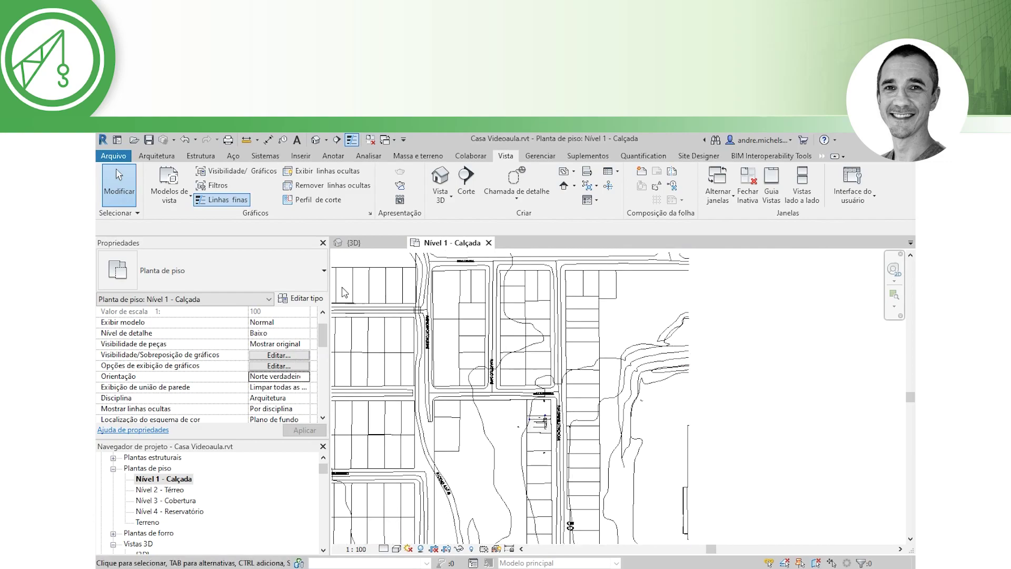
Open the Posição dropdown under Localização do projeto on the Gerenciar tab
left_click(541, 156)
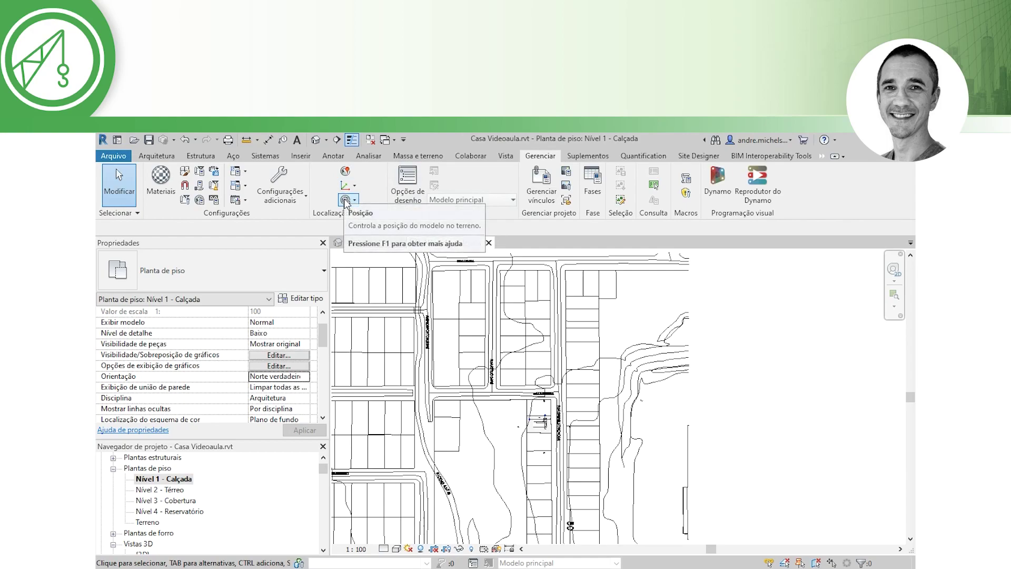
left_click(356, 203)
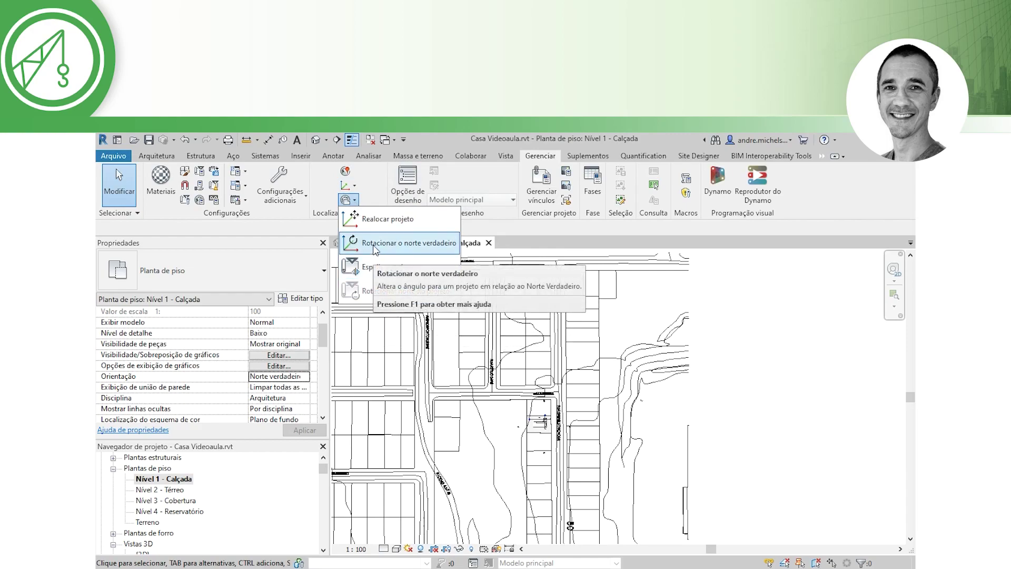
mouse_move(403, 242)
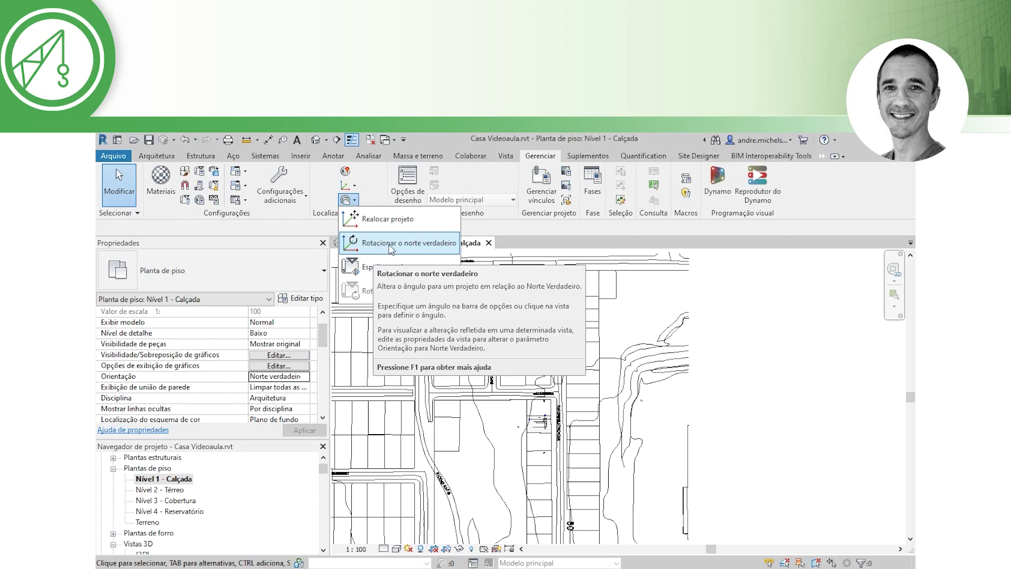
Activate Rotacionar o norte verdadeiro at 0° 00' 00", clearing the first ray with Esc
left_click(391, 248)
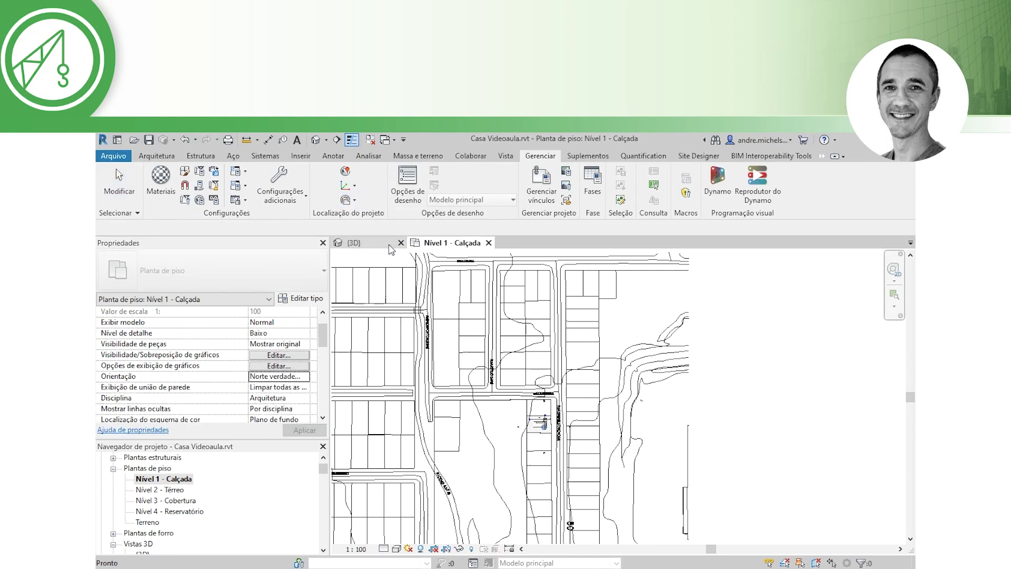
left_click(551, 416)
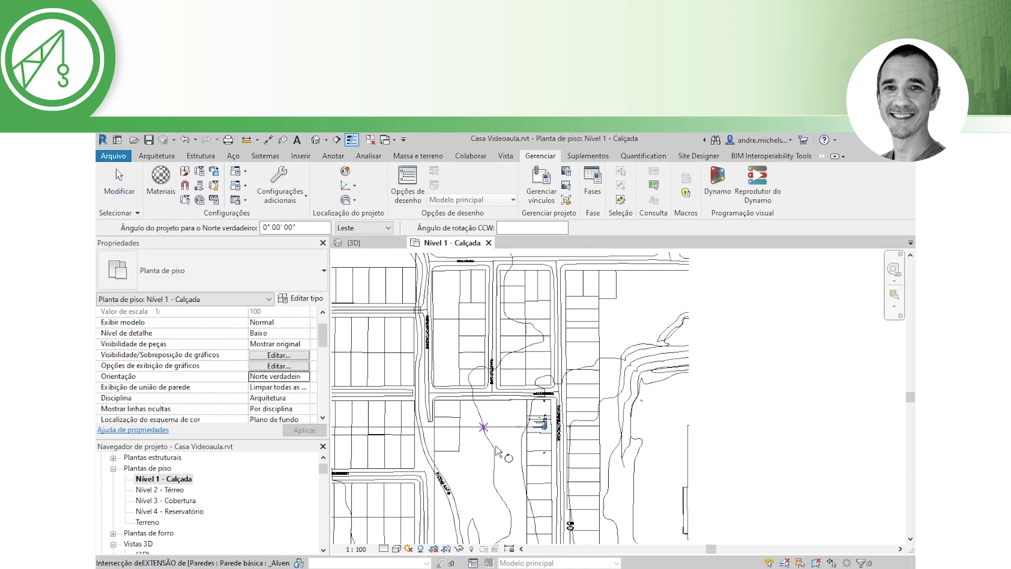
key("Escape")
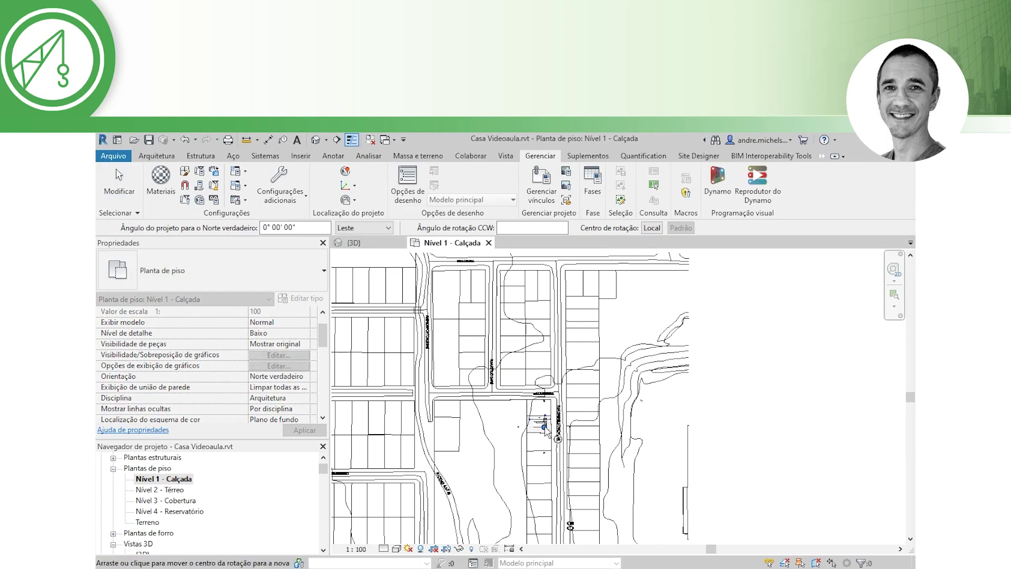
Move the rotation centre beside the survey-point circle
mouse_move(548, 433)
left_mouse_down()
mouse_move(580, 421)
mouse_move(616, 319)
left_mouse_up()
scroll(582, 416, "down", 3)
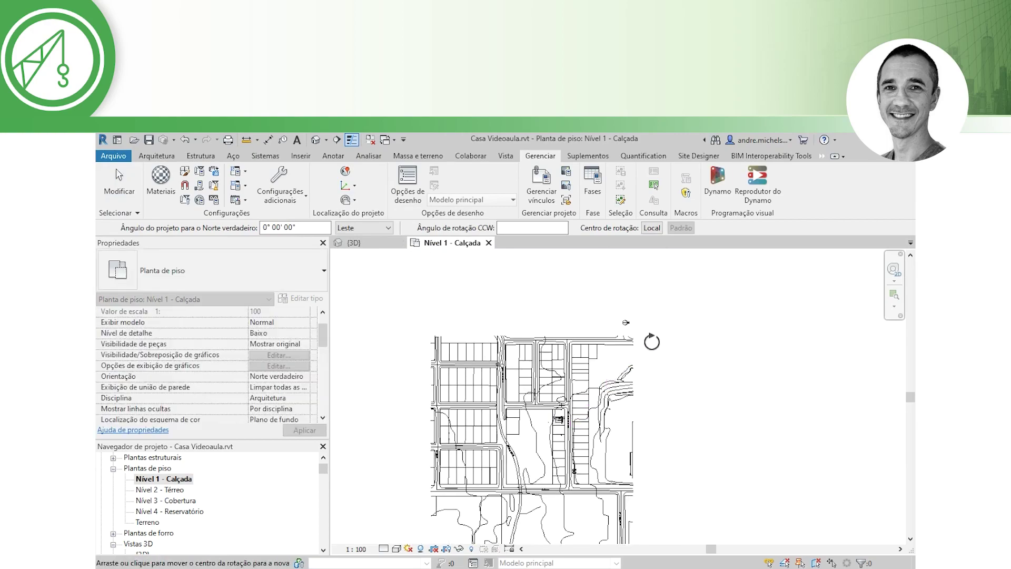
scroll(650, 318, "up", 5)
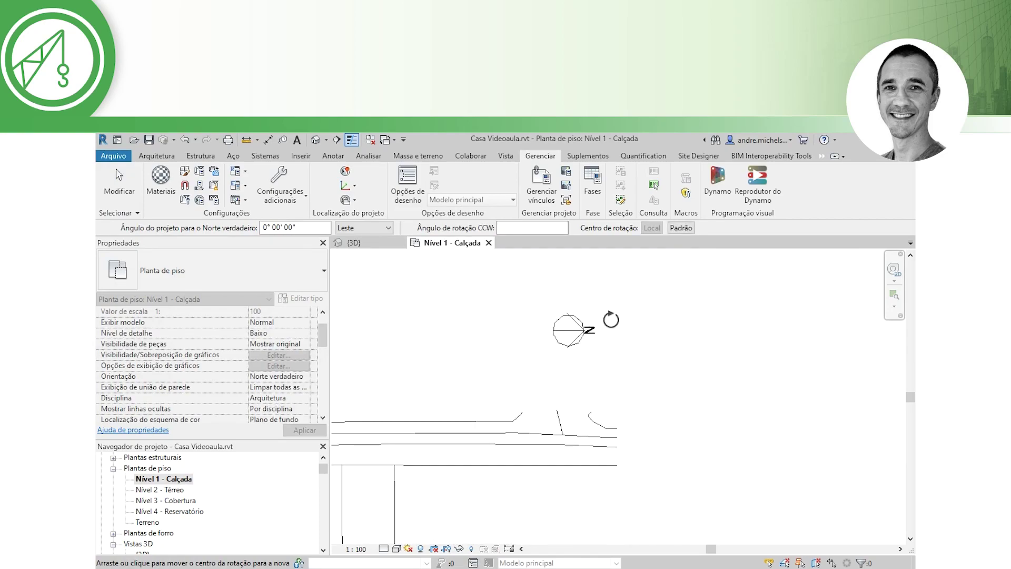
scroll(613, 319, "up", 5)
left_click_drag(605, 320, 558, 324)
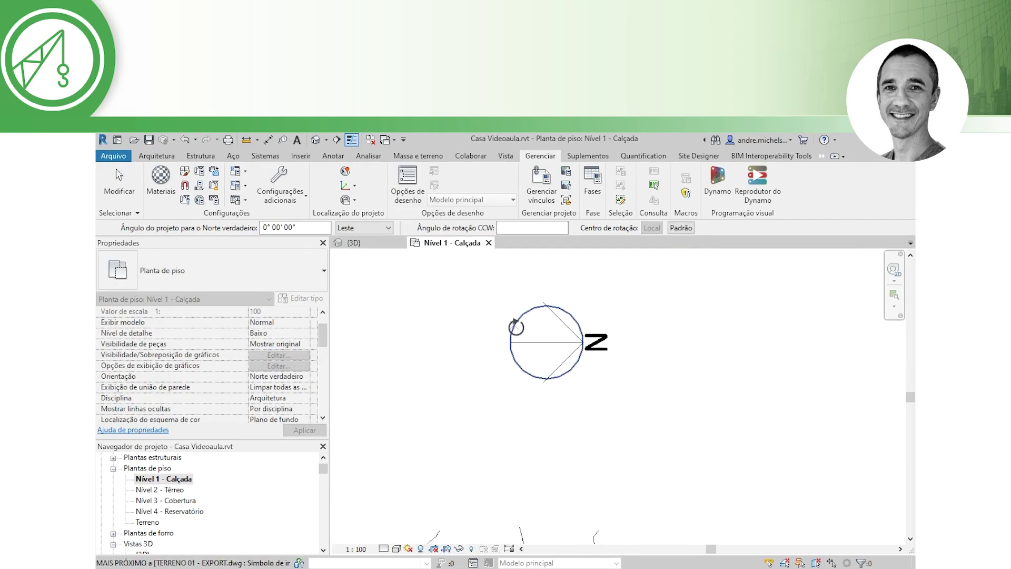
scroll(513, 340, "up", 2)
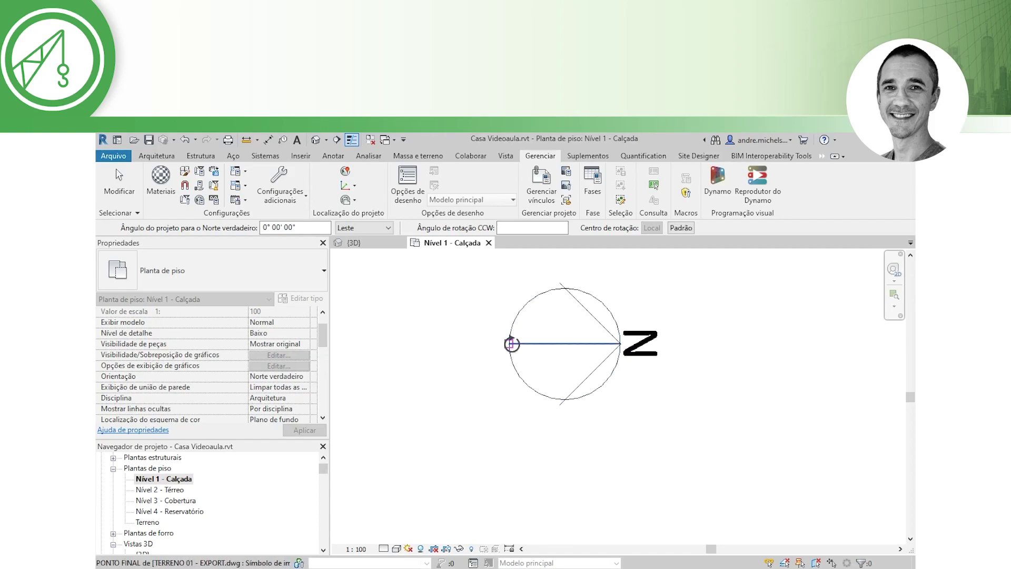
Rotate true north 90° from the horizontal line through the circle's left point
left_click(512, 344)
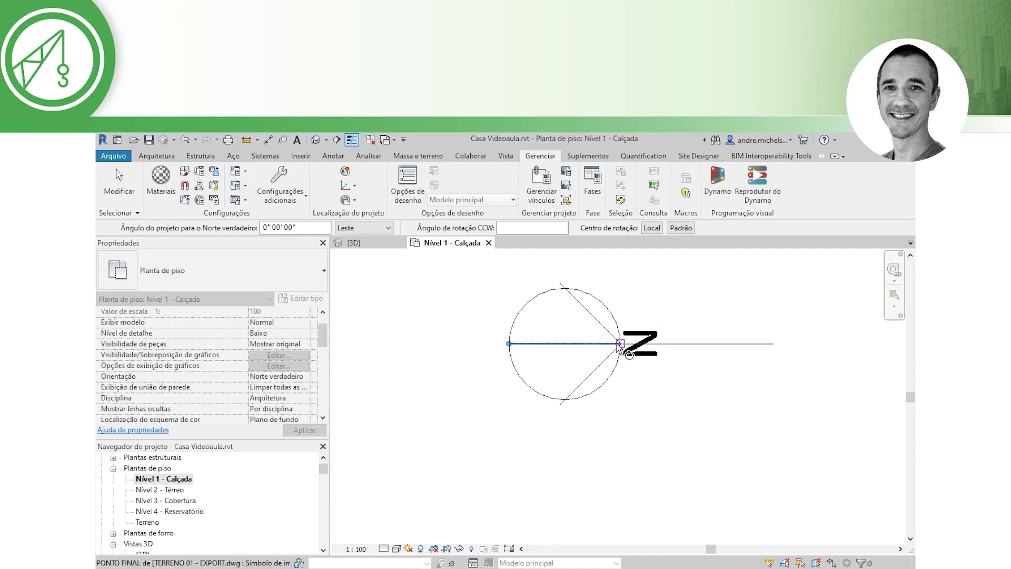
left_click(620, 344)
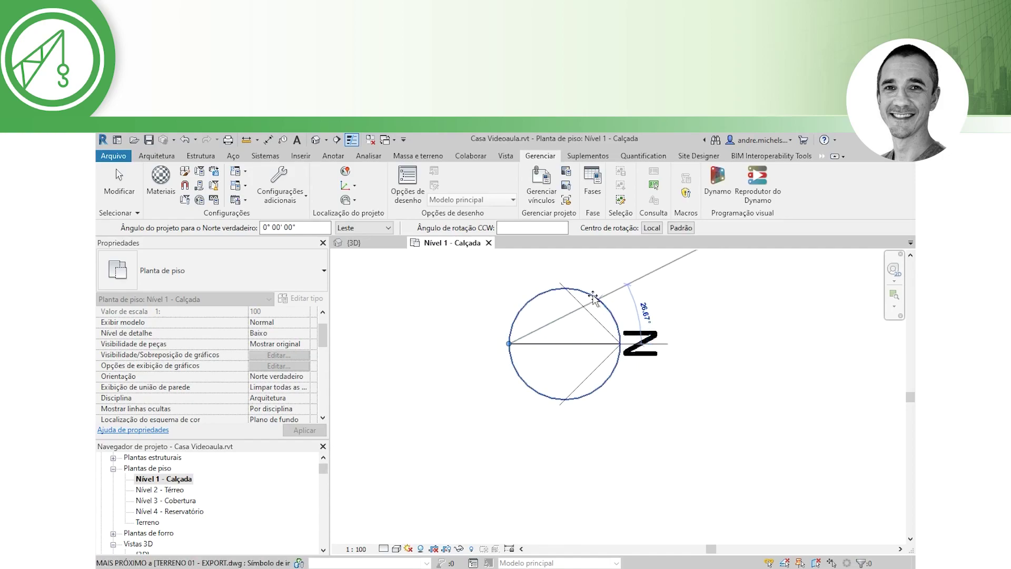
middle_click_drag(536, 286, 520, 391)
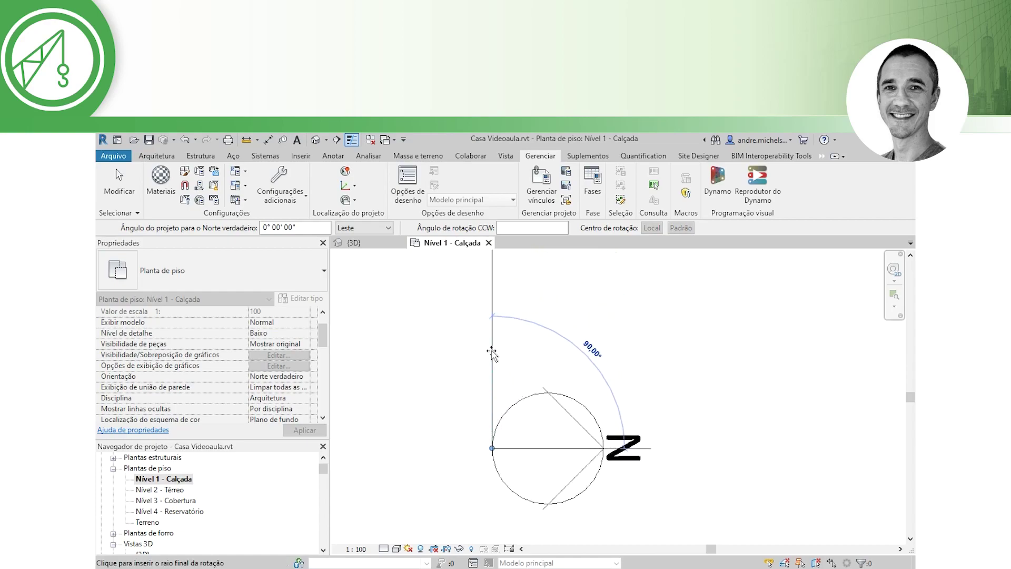
left_click(491, 352)
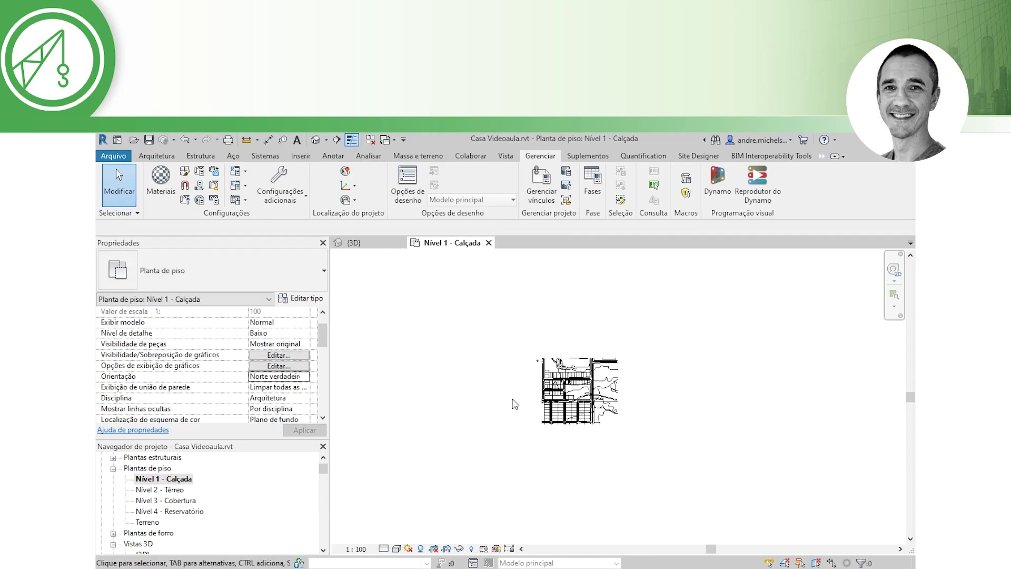
Zoom in on the rotated site DWG in the Nível 1 - Calçada plan
scroll(553, 403, "up", 2)
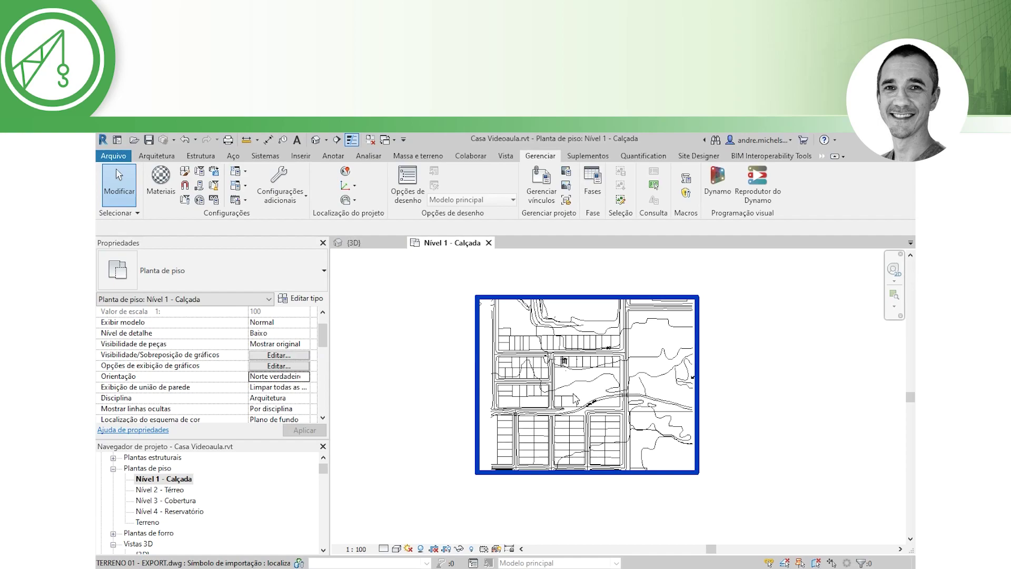
Deselect the site and zoom into the lot at RUA GABRIEL STRACHOSKI and RUA IMBITUBA
key("Escape")
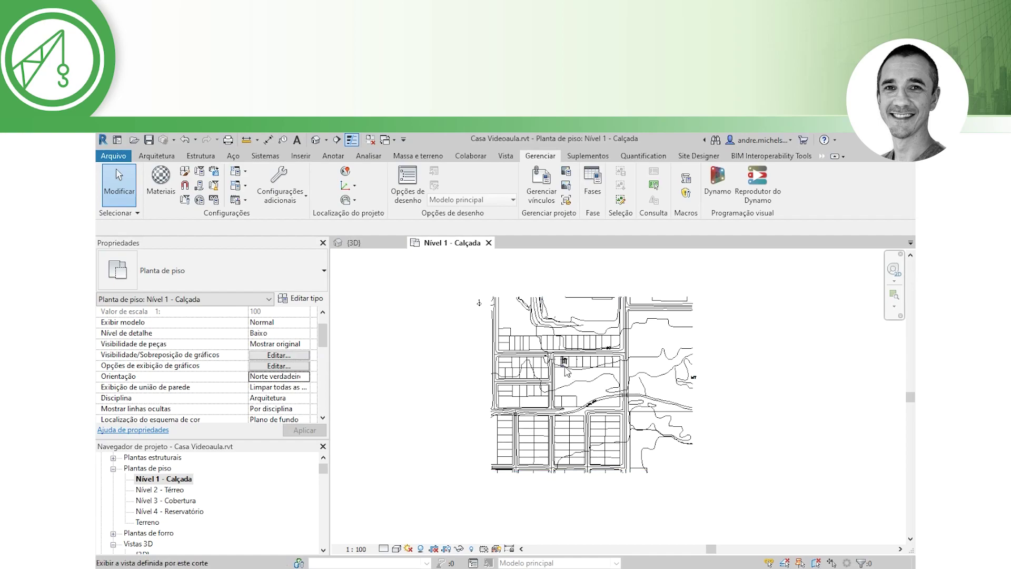
scroll(566, 400, "up", 3)
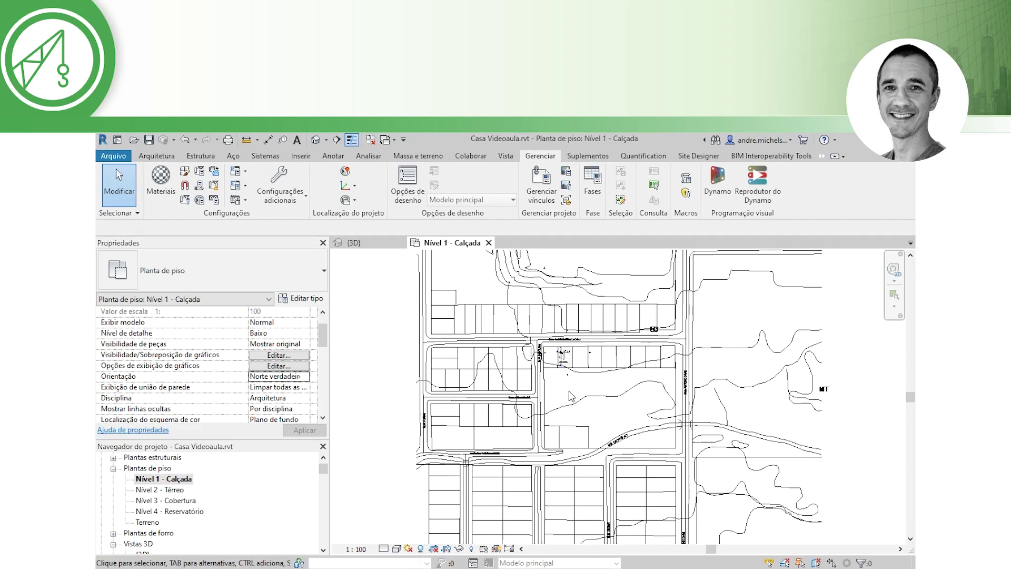
middle_click_drag(576, 399, 592, 447)
scroll(575, 407, "up", 4)
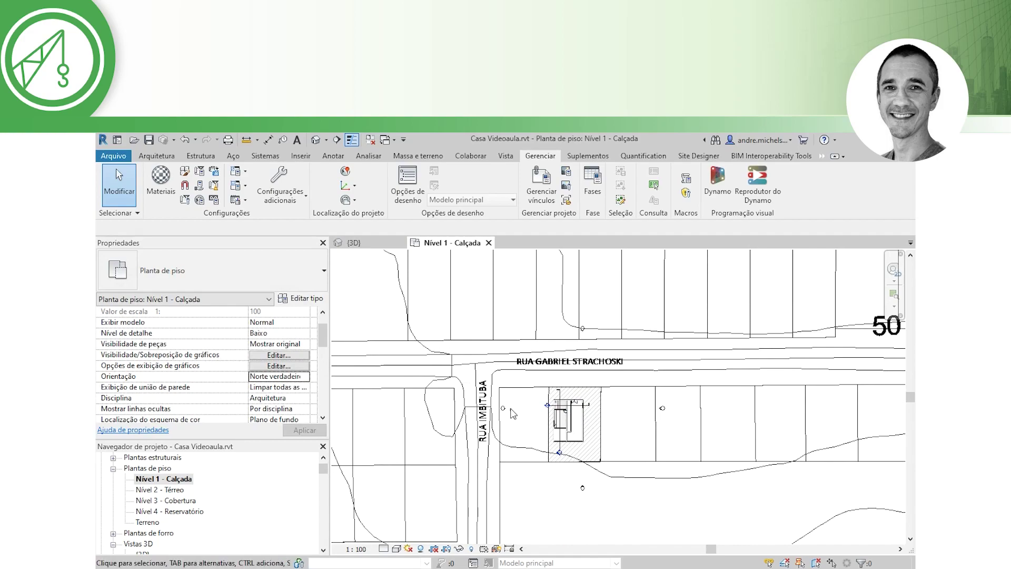
scroll(622, 460, "down", 2)
scroll(622, 461, "down", 2)
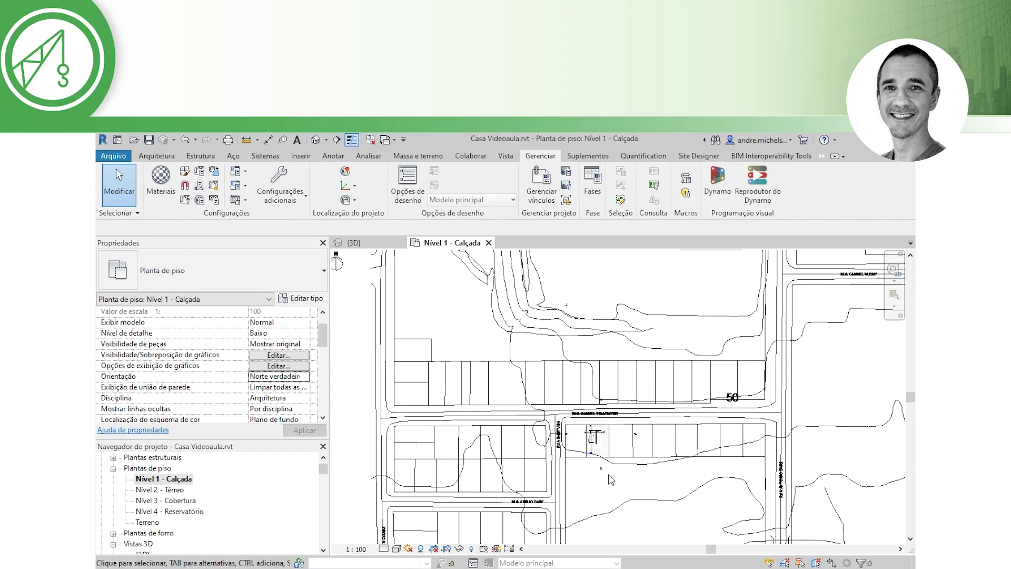
scroll(609, 453, "up", 2)
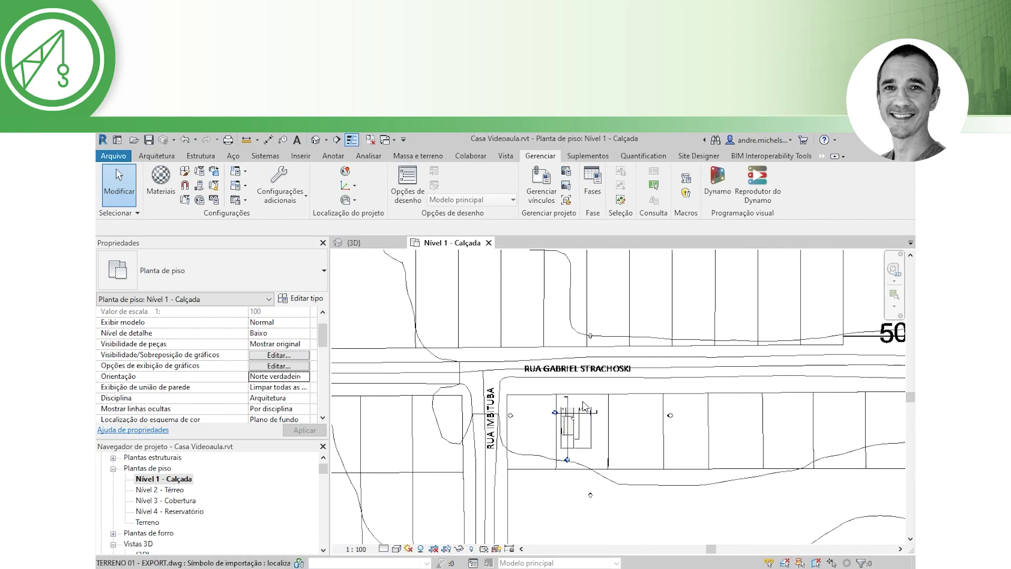
scroll(557, 421, "up", 1)
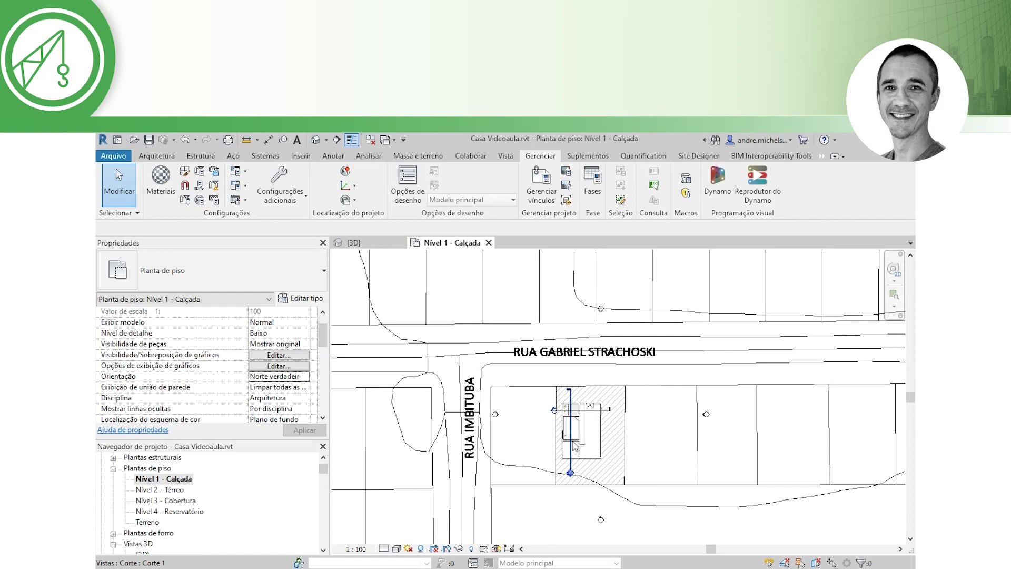
scroll(585, 444, "up", 1)
scroll(586, 445, "up", 1)
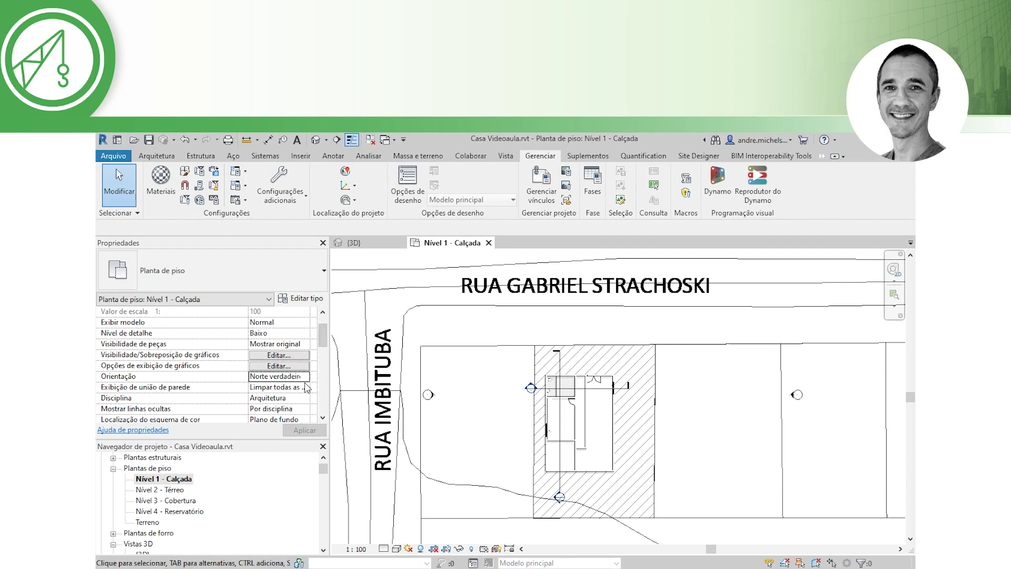
scroll(480, 419, "down", 5)
scroll(481, 419, "down", 4)
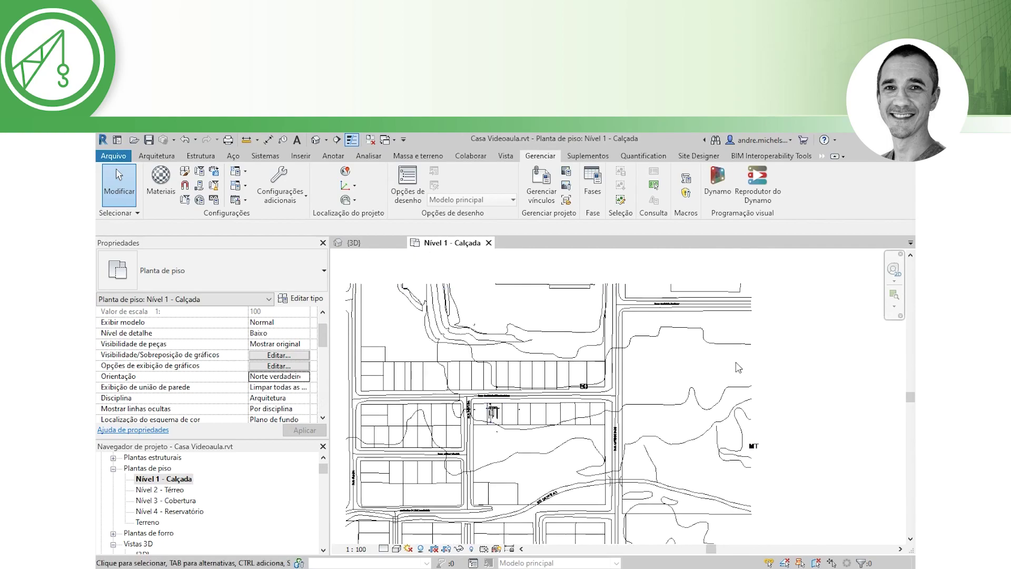
Switch the plan's Orientação to Norte do projeto and apply it
left_click(304, 377)
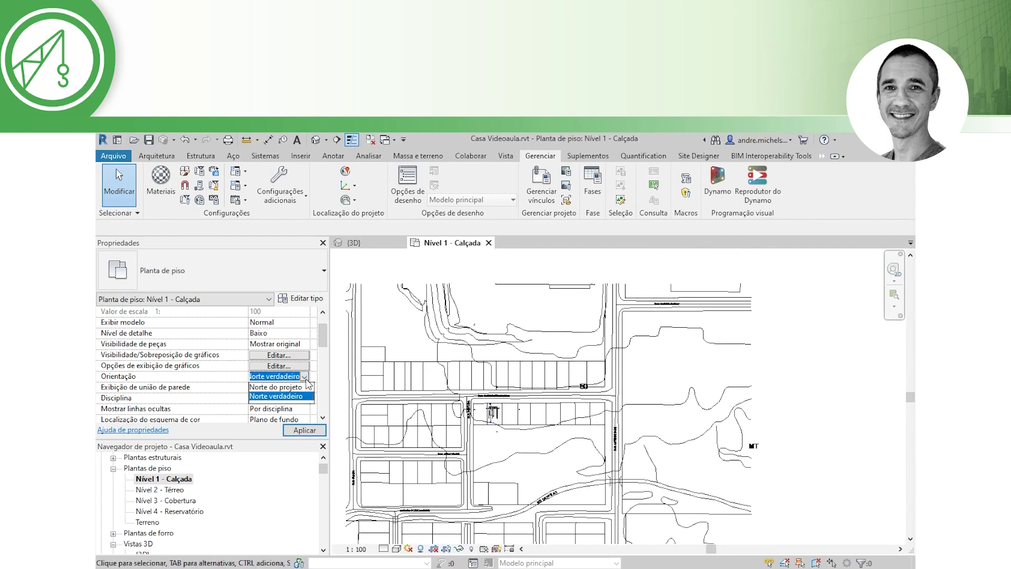
left_click(287, 387)
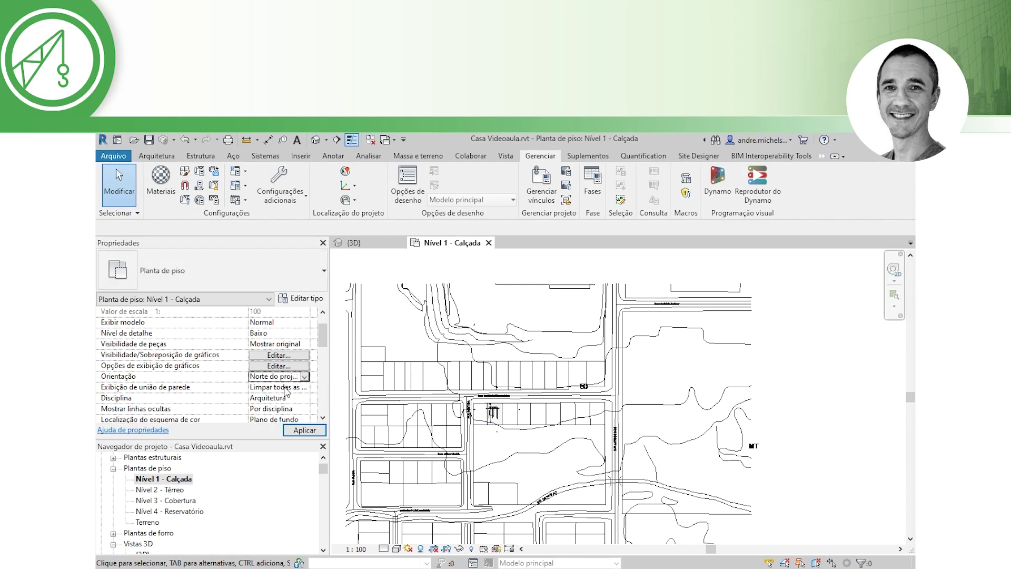
left_click(304, 430)
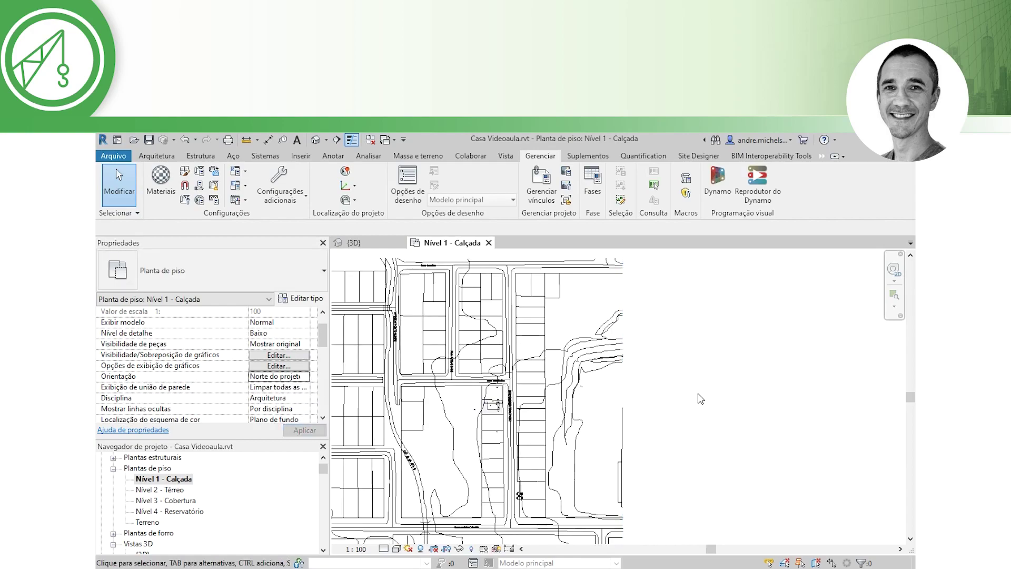
middle_click_drag(473, 367, 582, 365)
scroll(598, 408, "up", 1)
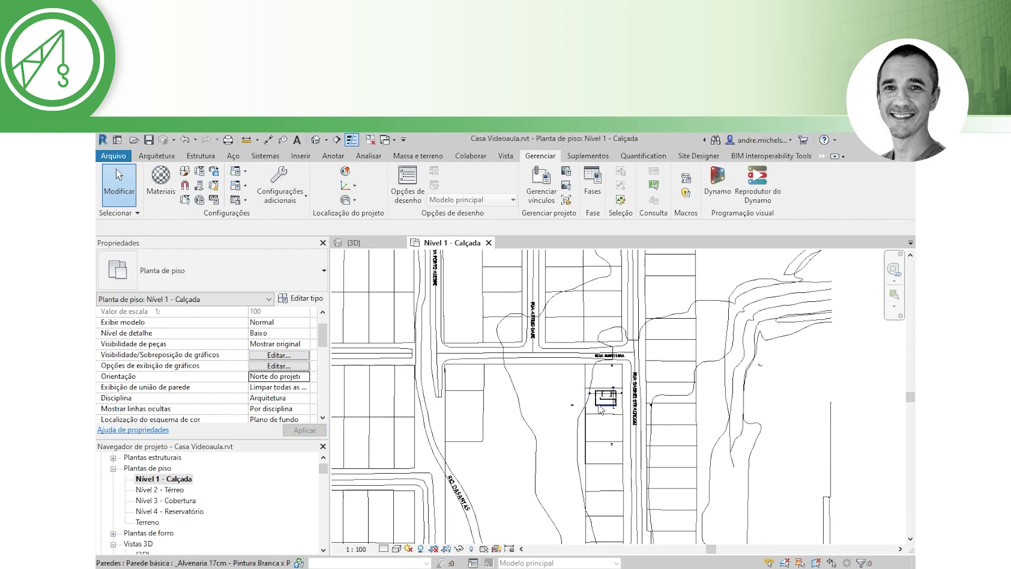
scroll(597, 409, "up", 2)
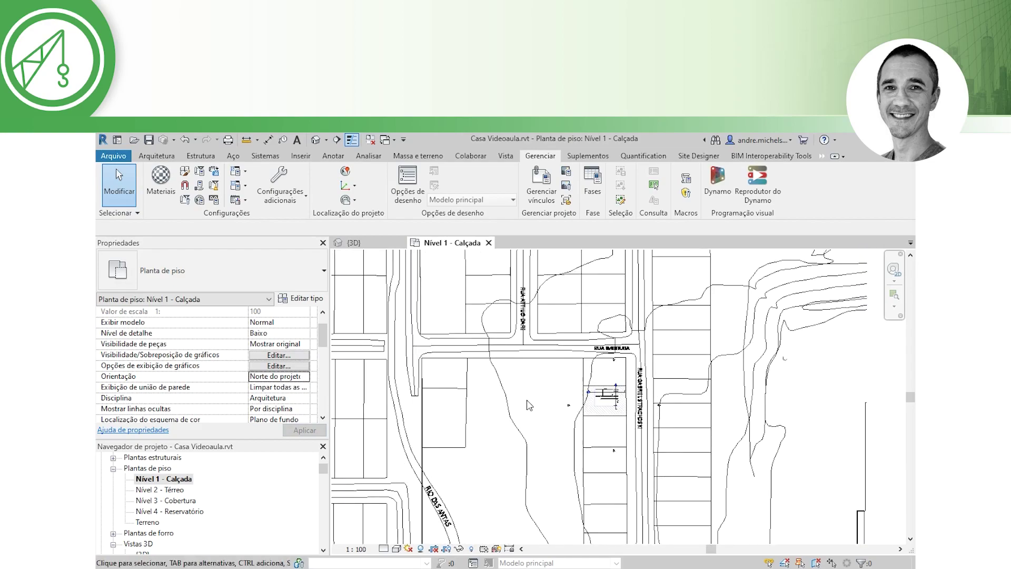
scroll(533, 405, "down", 1)
scroll(532, 408, "down", 2)
scroll(531, 415, "down", 1)
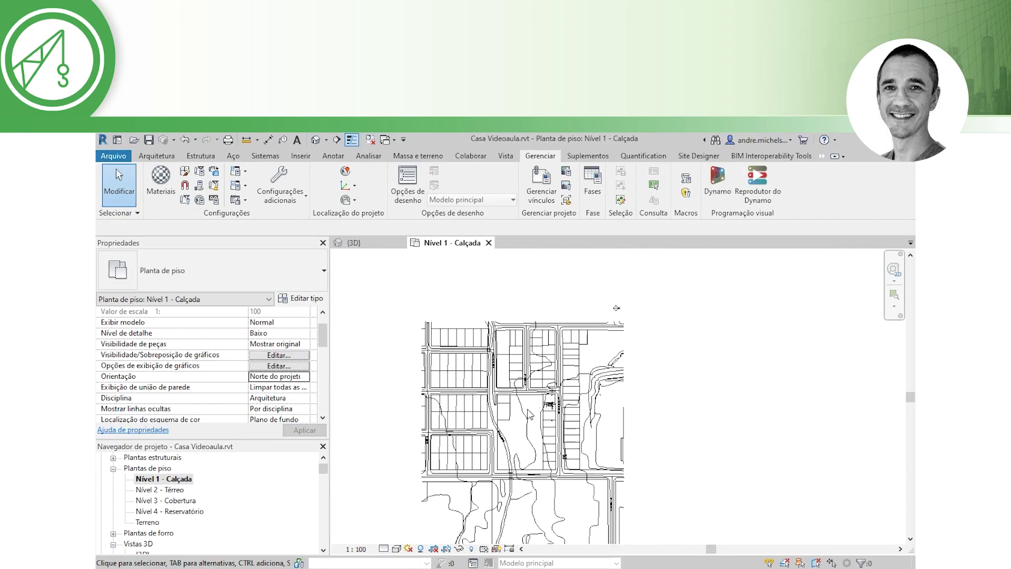
middle_click_drag(659, 422, 707, 386)
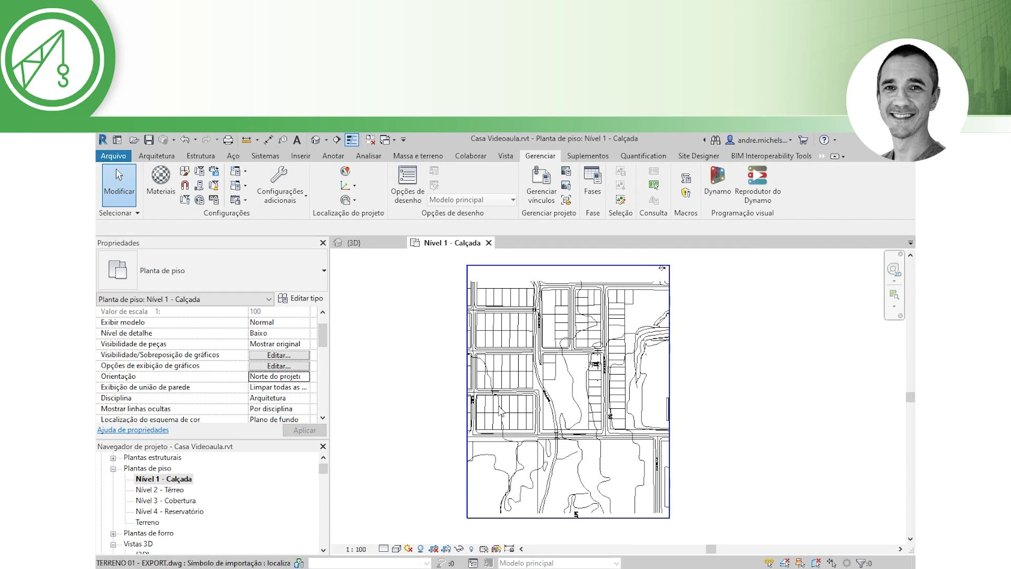
scroll(580, 403, "up", 2)
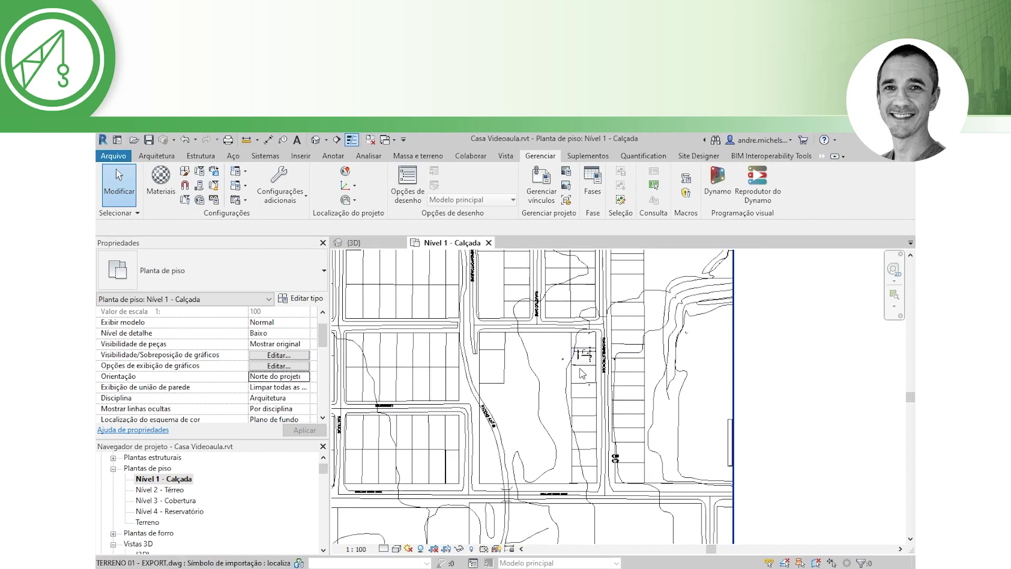
scroll(564, 377, "up", 1)
scroll(573, 413, "down", 2)
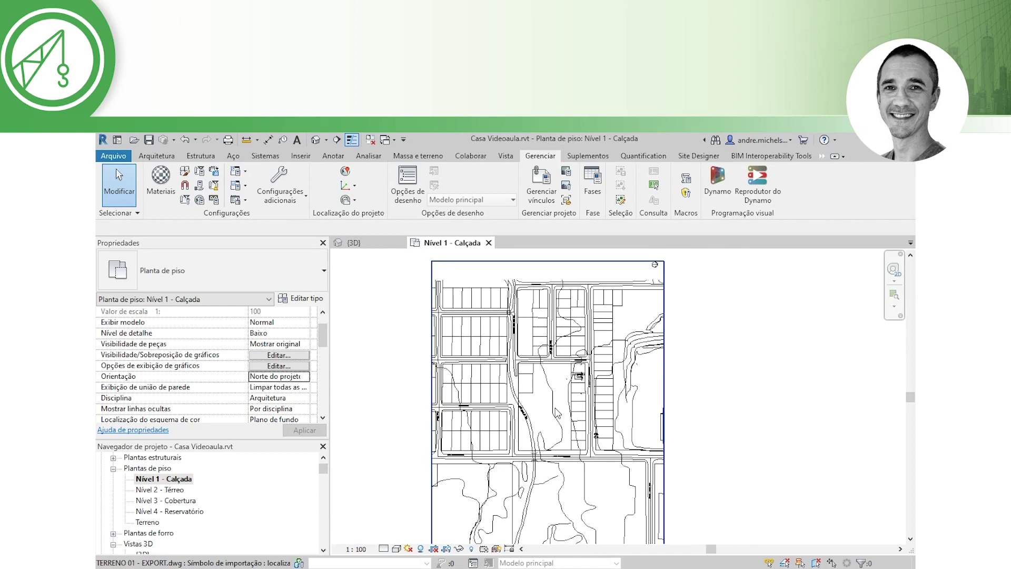